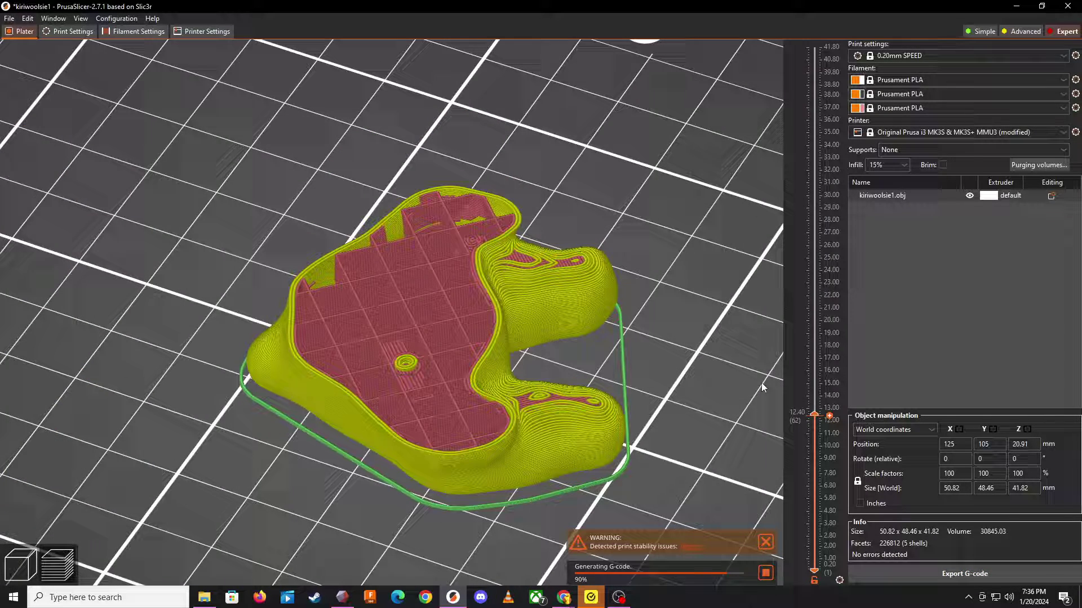
Step: Cut the kiriwoolsie1.obj slice preview down to the 7.80 mm layer and tilt it to view the infill
left_click_drag(814, 416, 814, 455)
left_click_drag(688, 273, 624, 302)
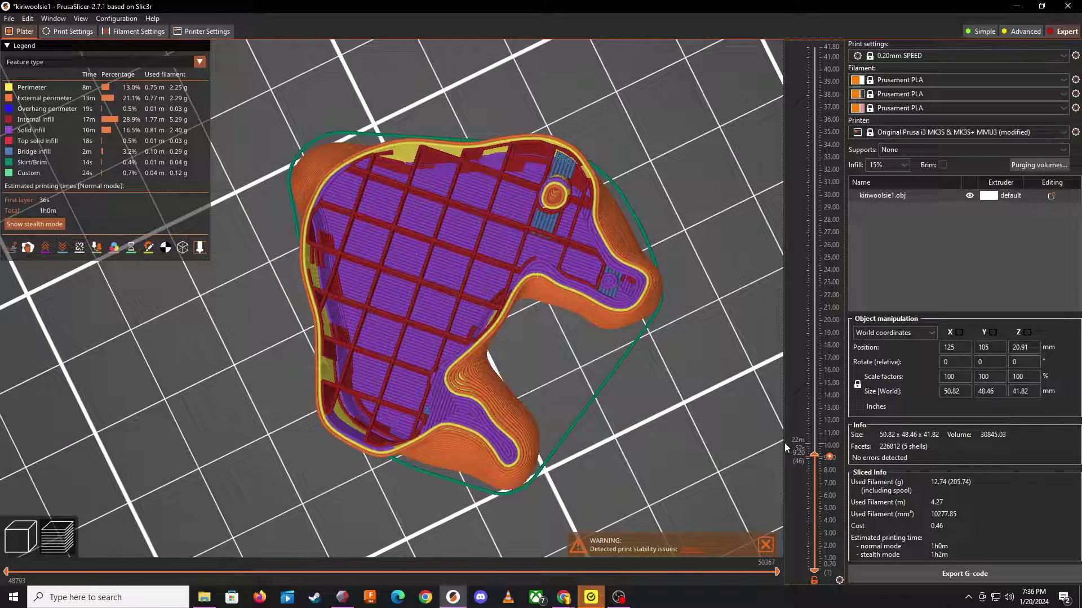
mouse_move(814, 456)
left_mouse_down()
mouse_move(820, 483)
mouse_move(823, 363)
mouse_move(828, 398)
mouse_move(840, 354)
mouse_move(829, 54)
mouse_move(798, 401)
mouse_move(813, 540)
mouse_move(820, 452)
mouse_move(822, 474)
left_mouse_up()
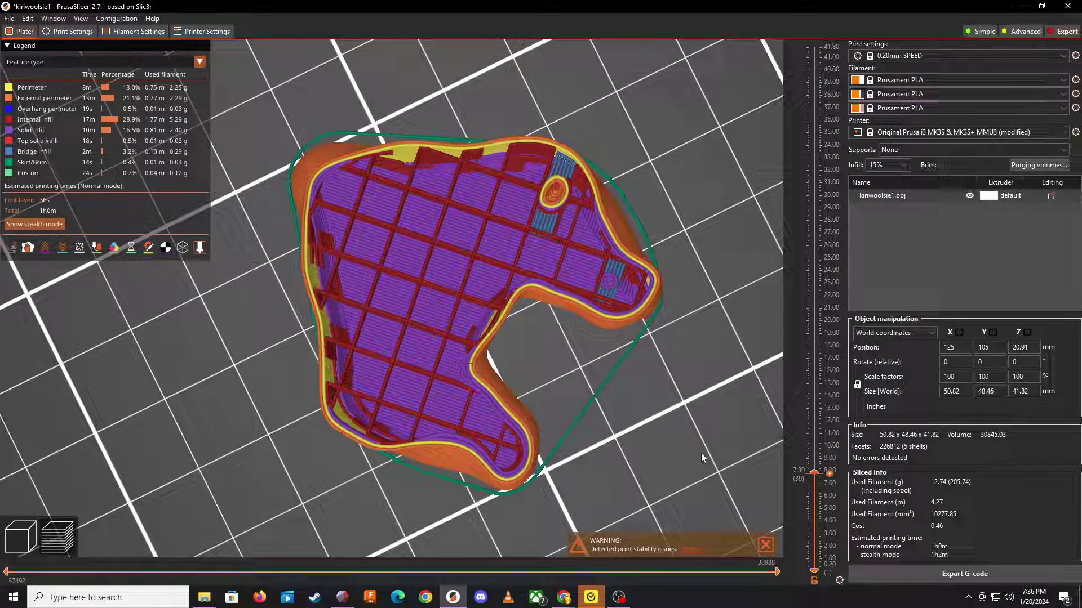
left_click_drag(701, 453, 683, 432)
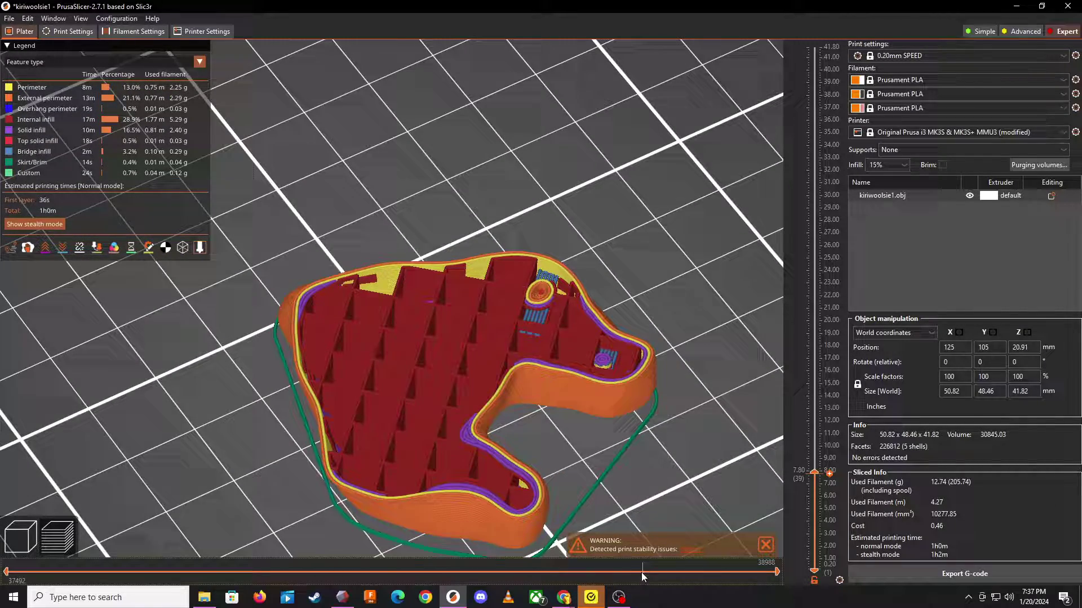
Step: Switch to Meshmixer and make the bear see-through with Transparent Target, viewed from front and side
left_click(343, 600)
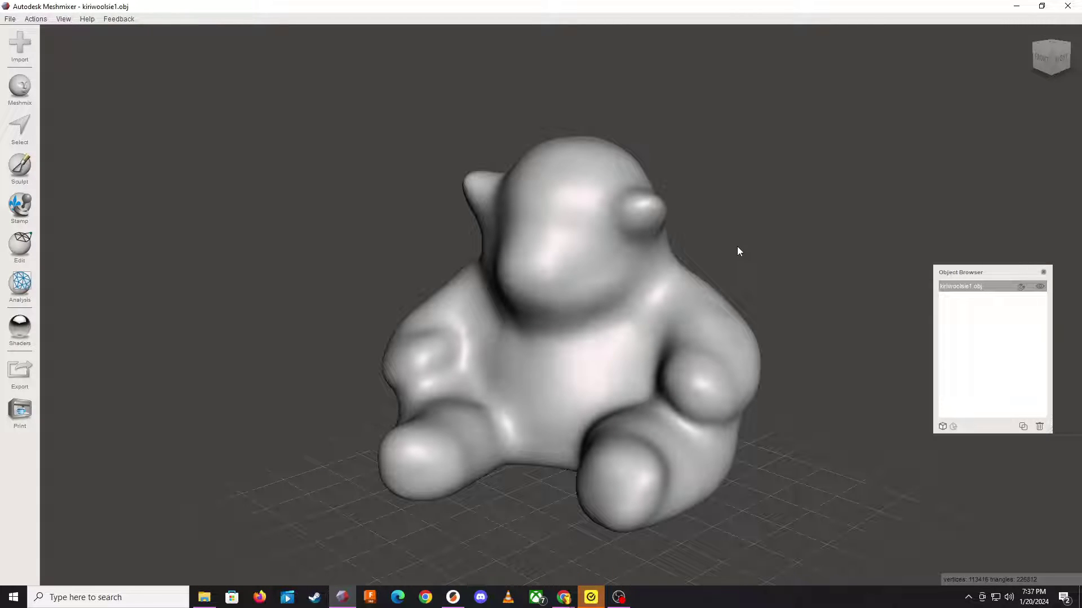
right_click_drag(748, 264, 848, 280)
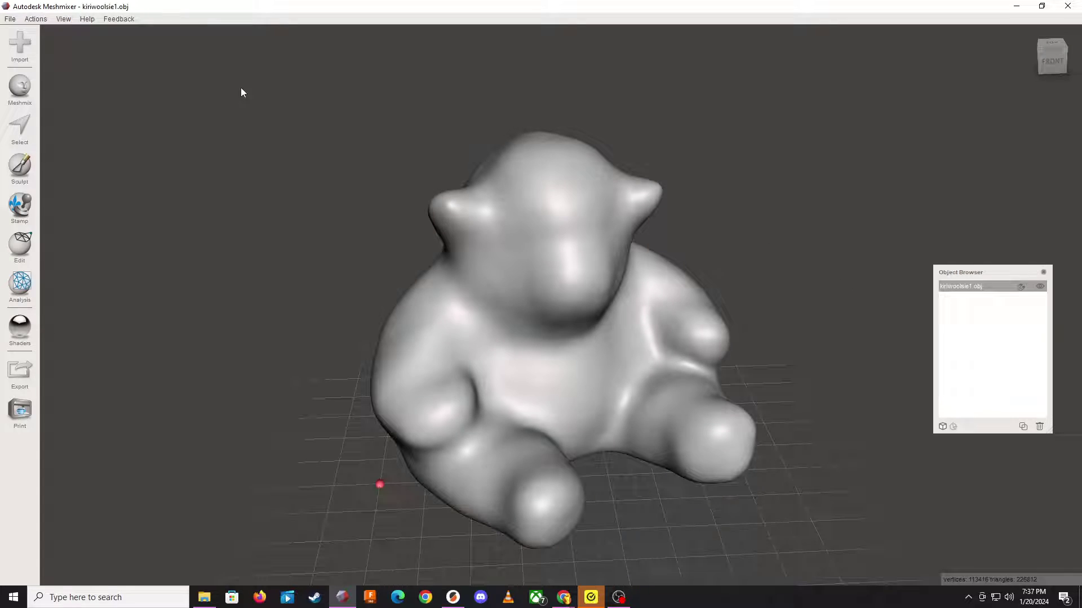
left_click(65, 20)
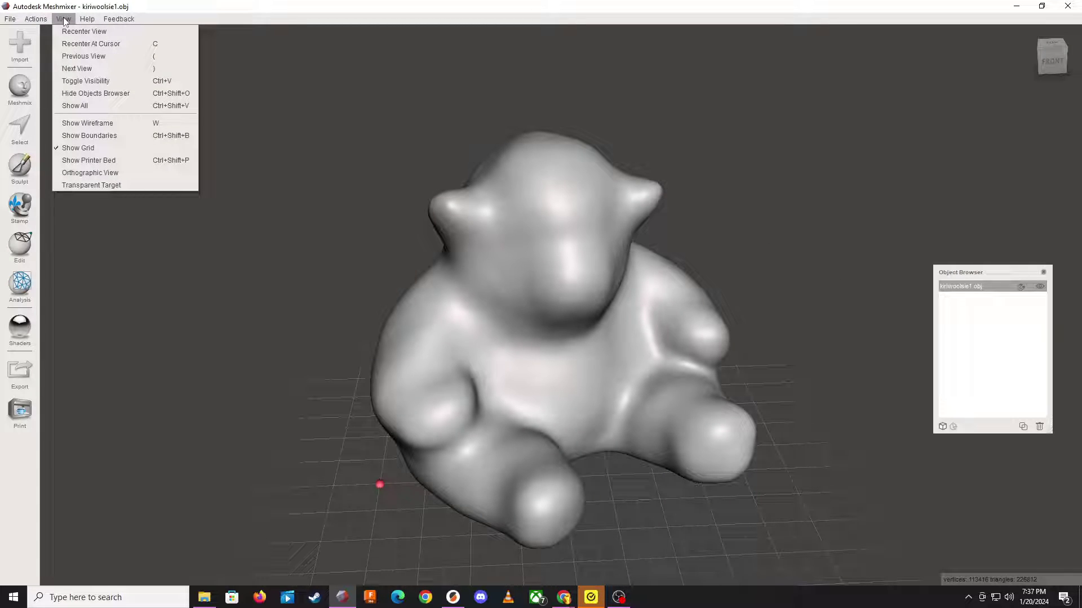
left_click(78, 82)
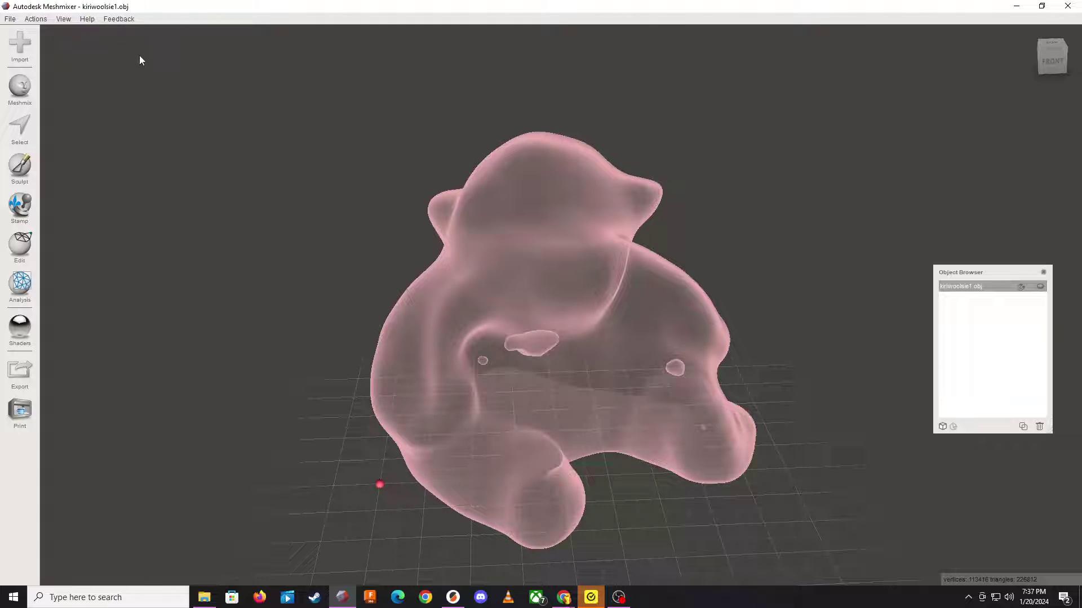
left_click(58, 20)
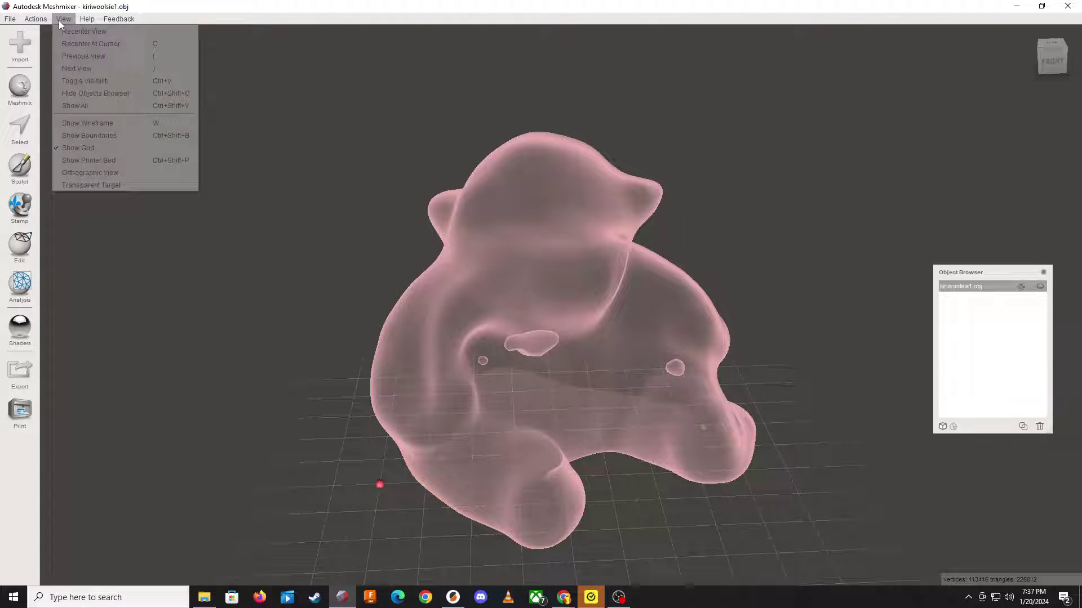
left_click(346, 106)
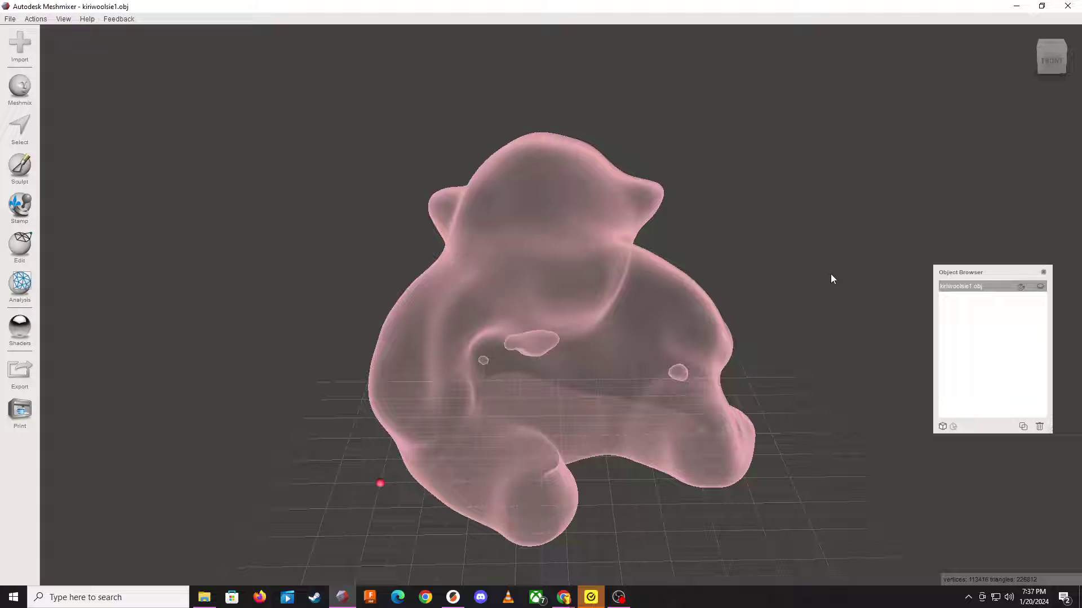
mouse_move(831, 273)
right_mouse_down()
mouse_move(694, 218)
mouse_move(661, 238)
mouse_move(763, 285)
mouse_move(845, 282)
right_mouse_up()
mouse_move(532, 359)
right_mouse_down()
mouse_move(833, 307)
mouse_move(751, 288)
mouse_move(722, 310)
mouse_move(589, 314)
mouse_move(761, 320)
mouse_move(792, 302)
mouse_move(770, 313)
right_mouse_up()
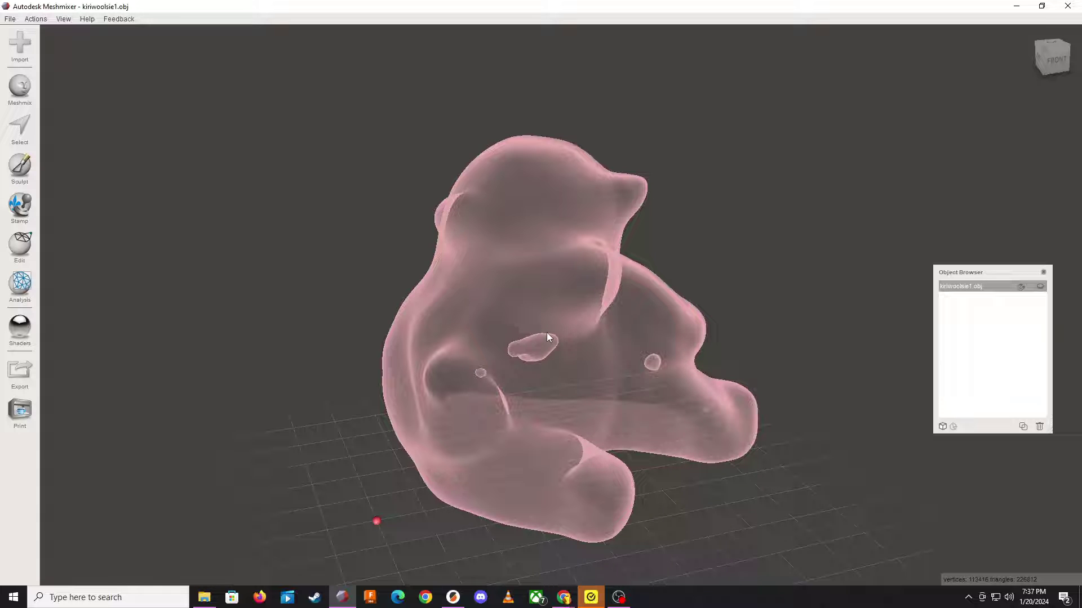
right_click_drag(647, 329, 670, 282)
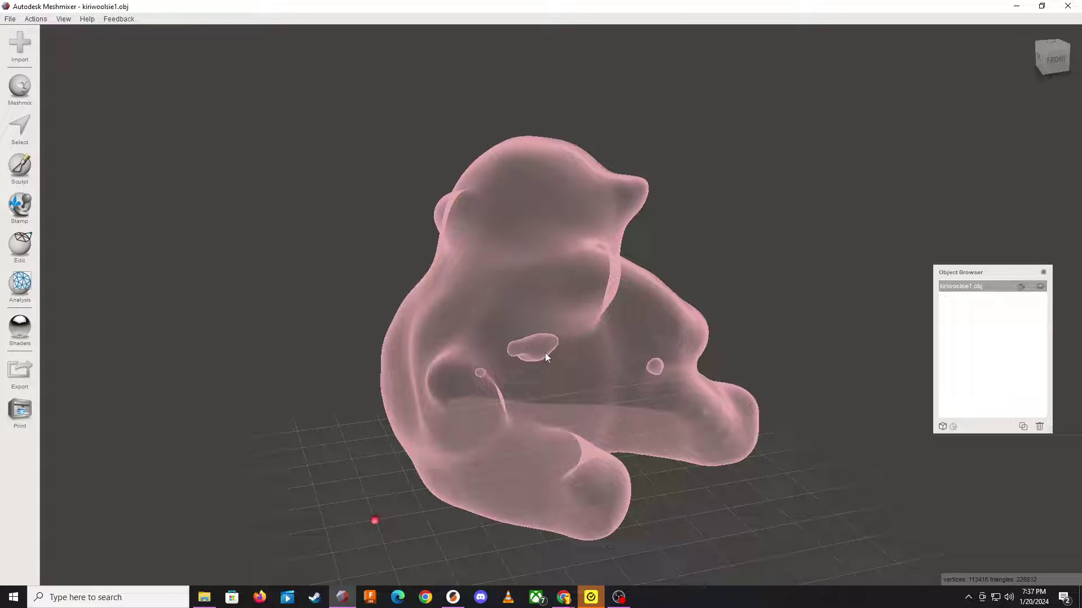
right_click_drag(598, 371, 537, 370)
right_click_drag(606, 383, 495, 353)
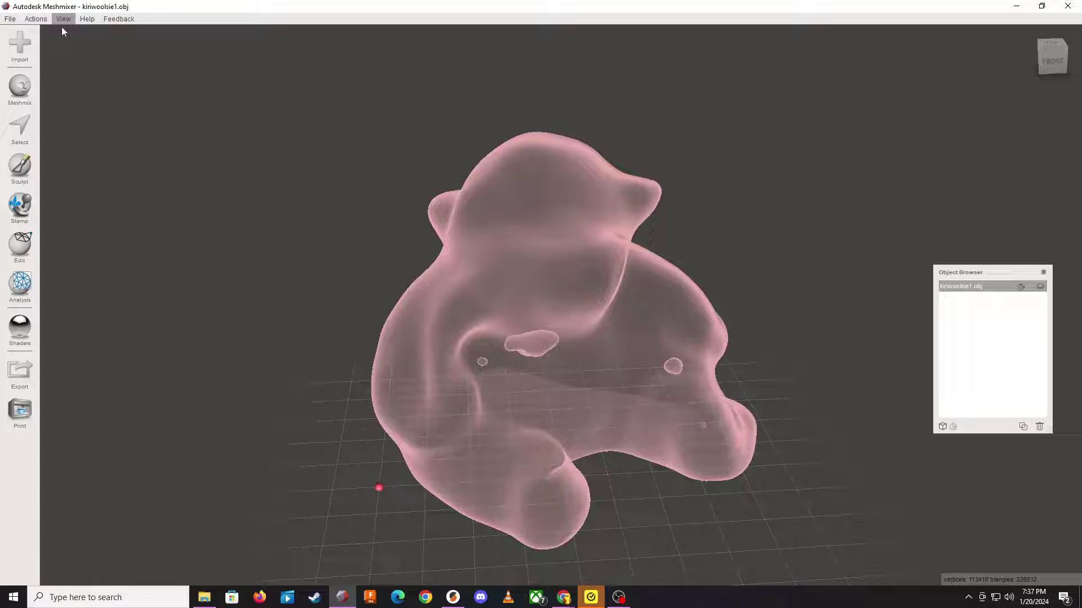
Step: Turn off Transparent Target so the bear appears solid and opaque again
left_click(20, 249)
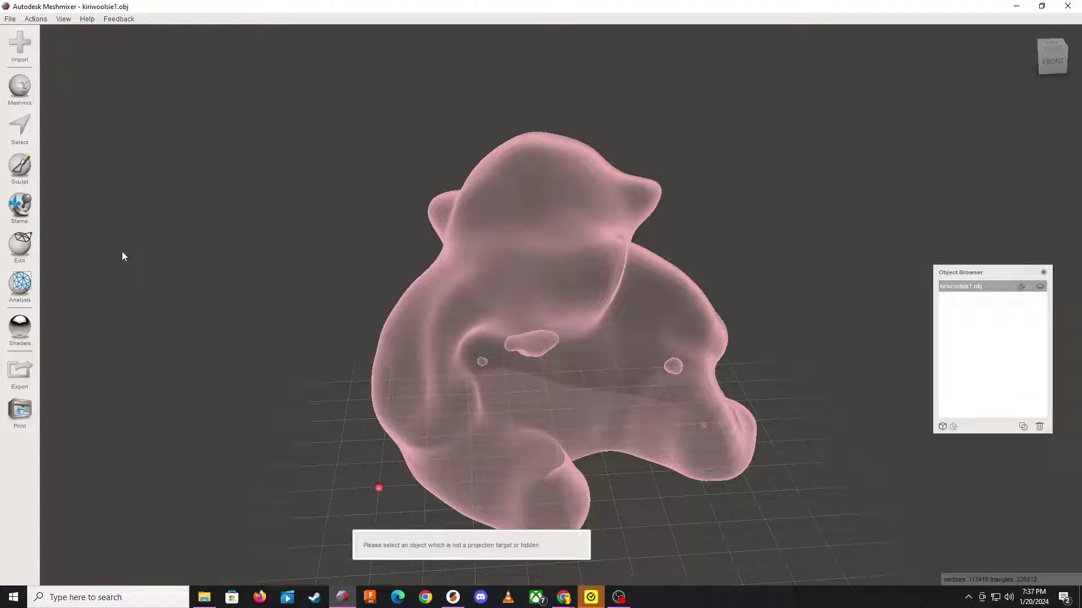
left_click(70, 18)
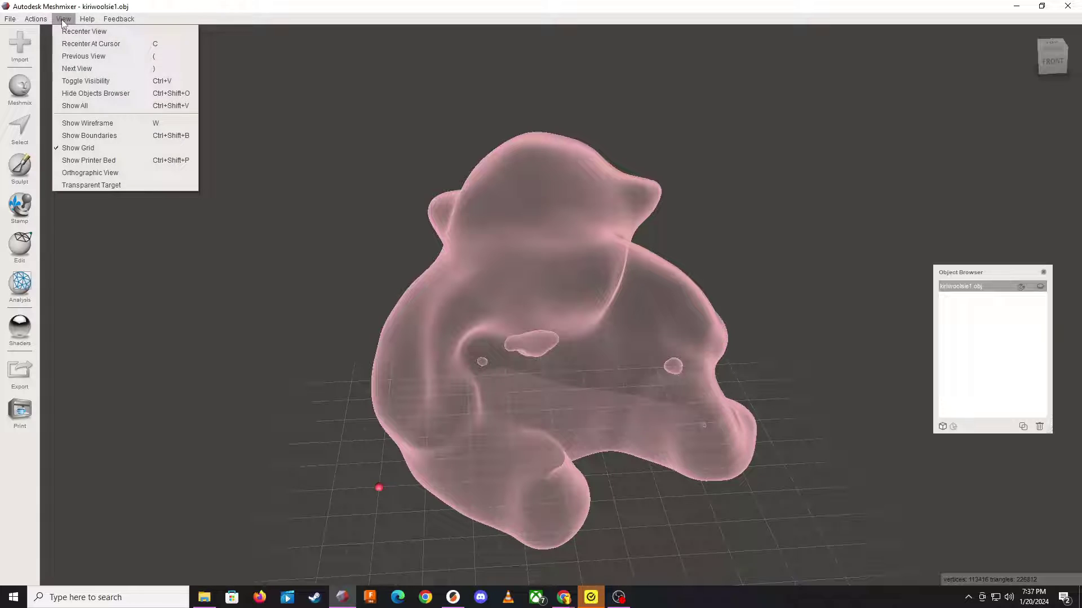
left_click(86, 76)
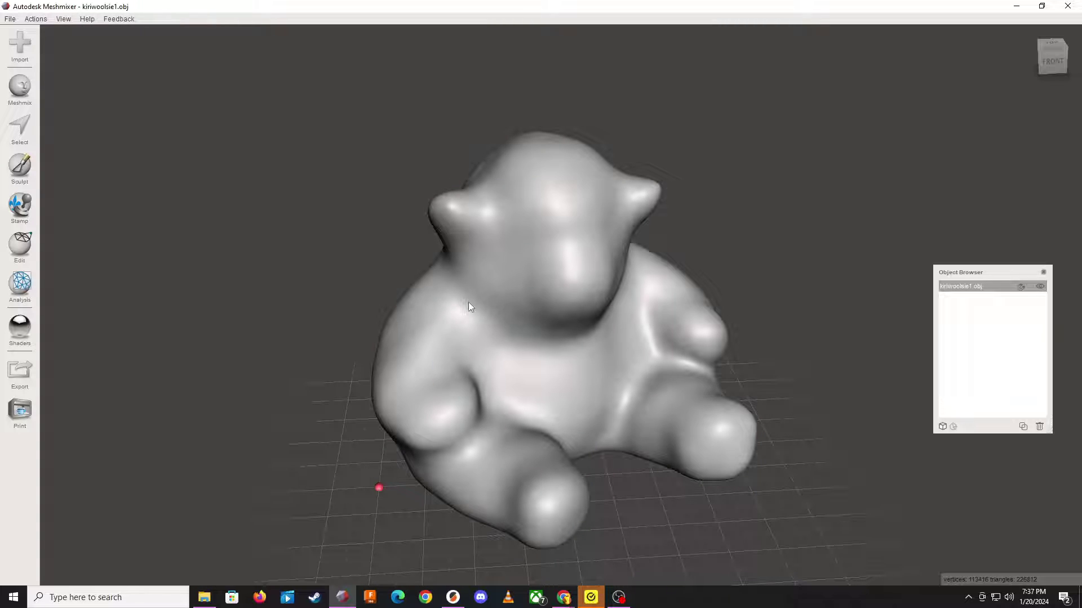
Step: Reposition the Object Browser panel, then toggle it off and back on
left_click(15, 251)
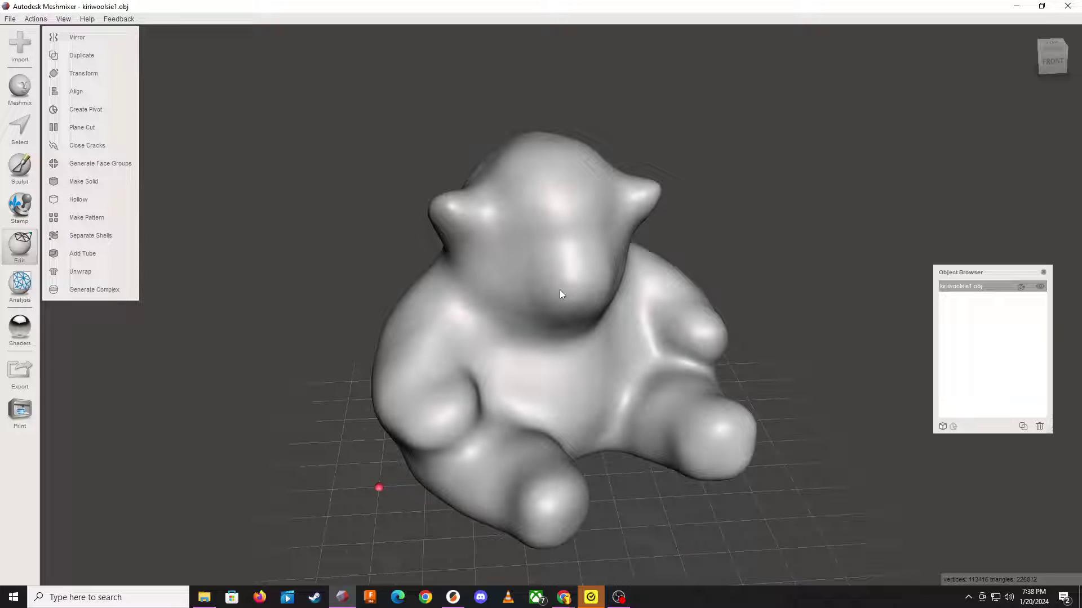
left_click_drag(984, 275, 876, 245)
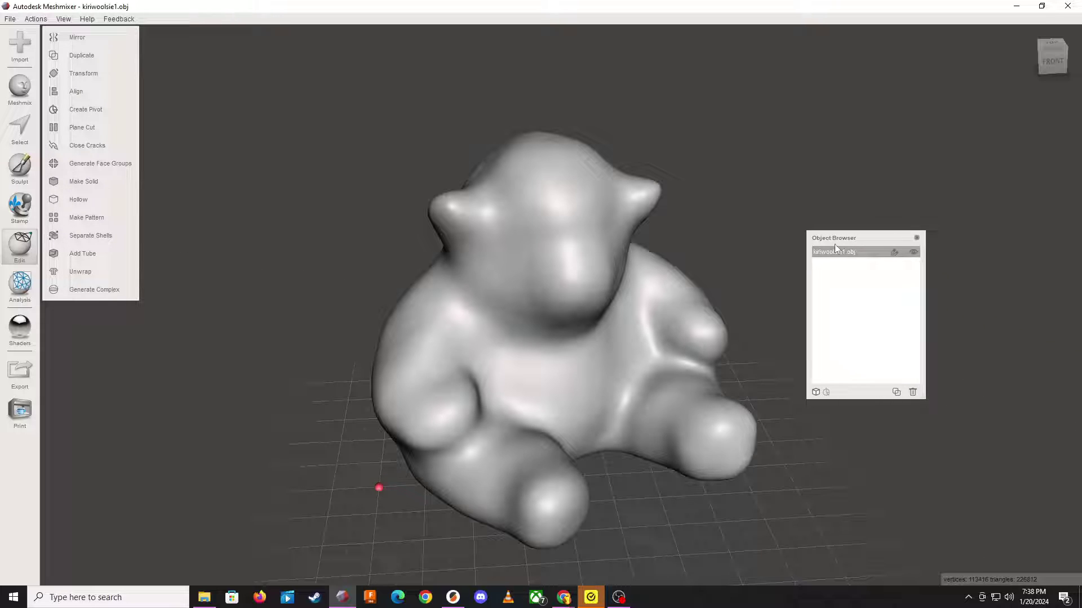
left_click(64, 19)
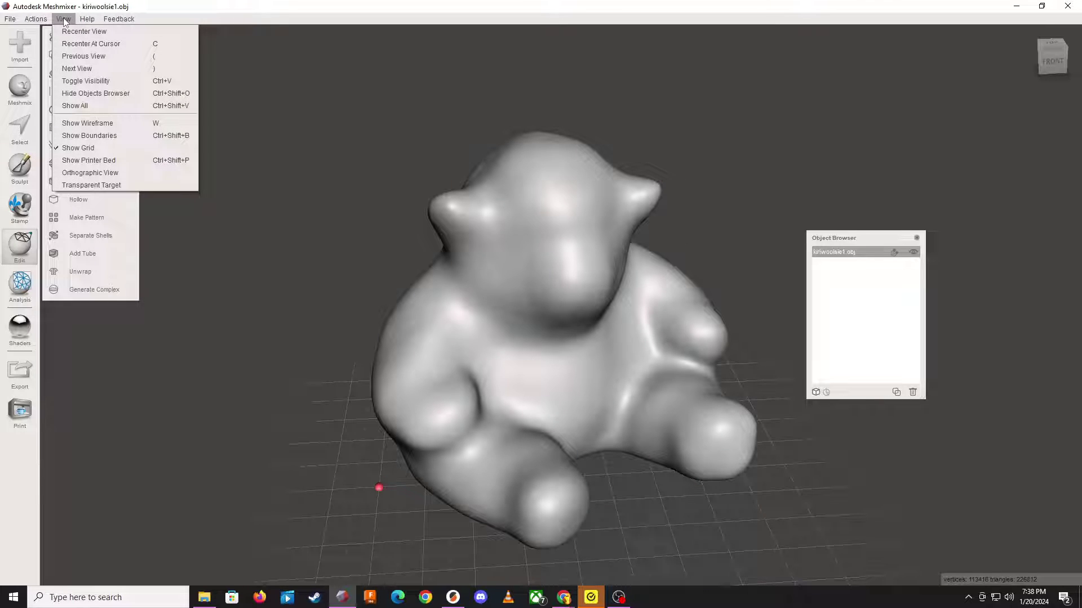
left_click(83, 94)
left_click(64, 19)
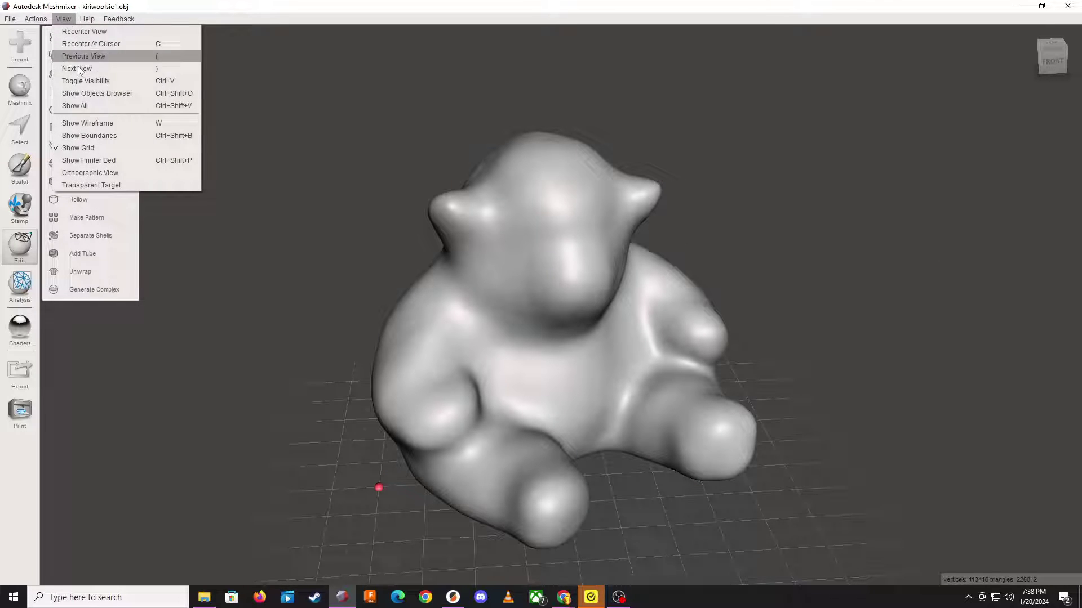
left_click(84, 94)
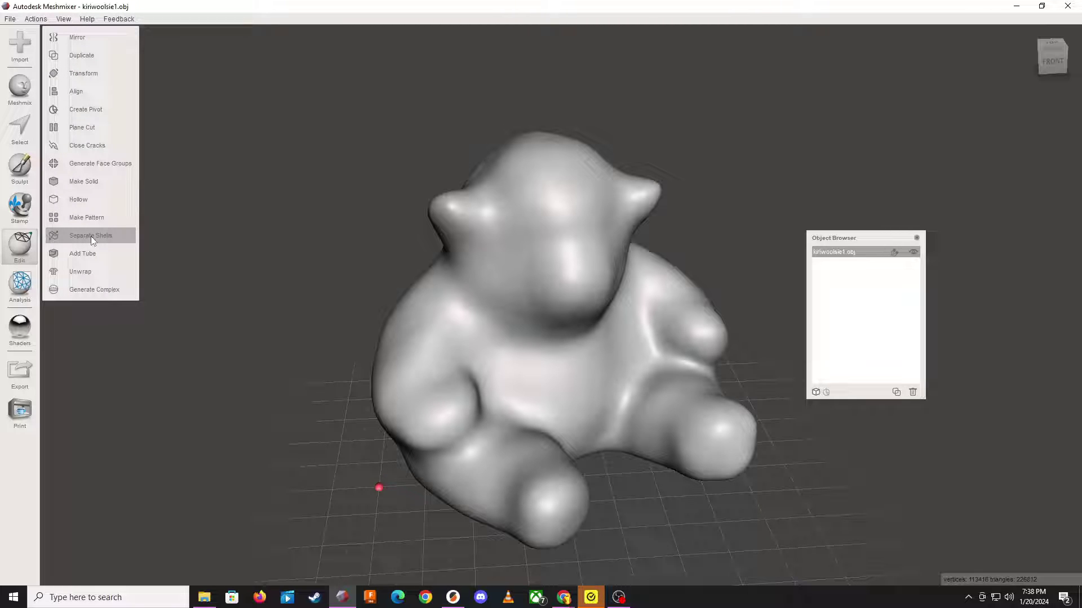
Step: Split the bear into separate shells, browse shells 1–5, and hide the tiny shell 5
left_click(120, 234)
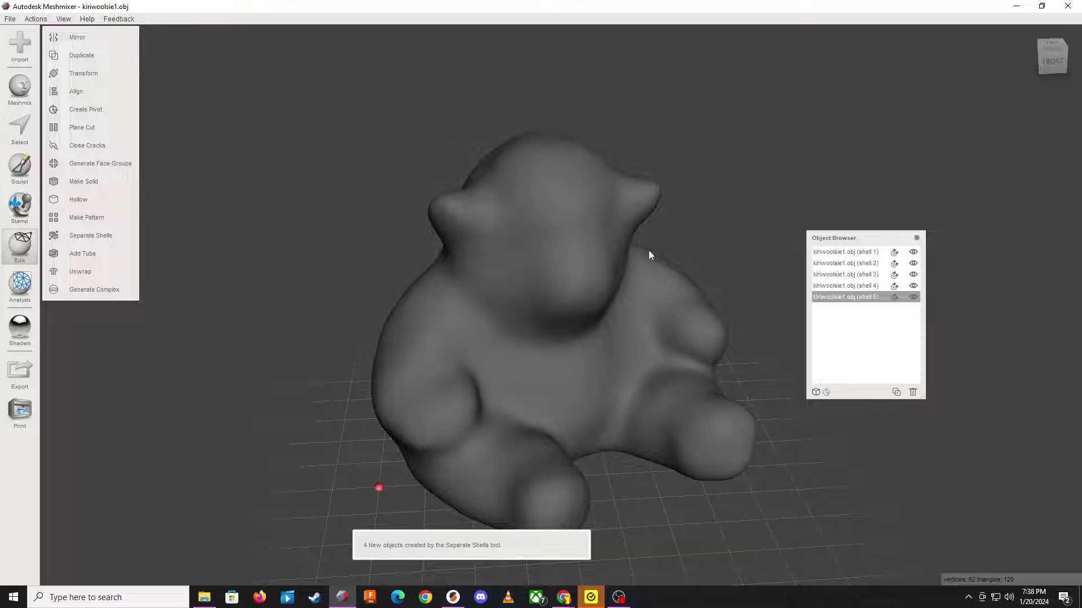
left_click(842, 254)
left_click(834, 263)
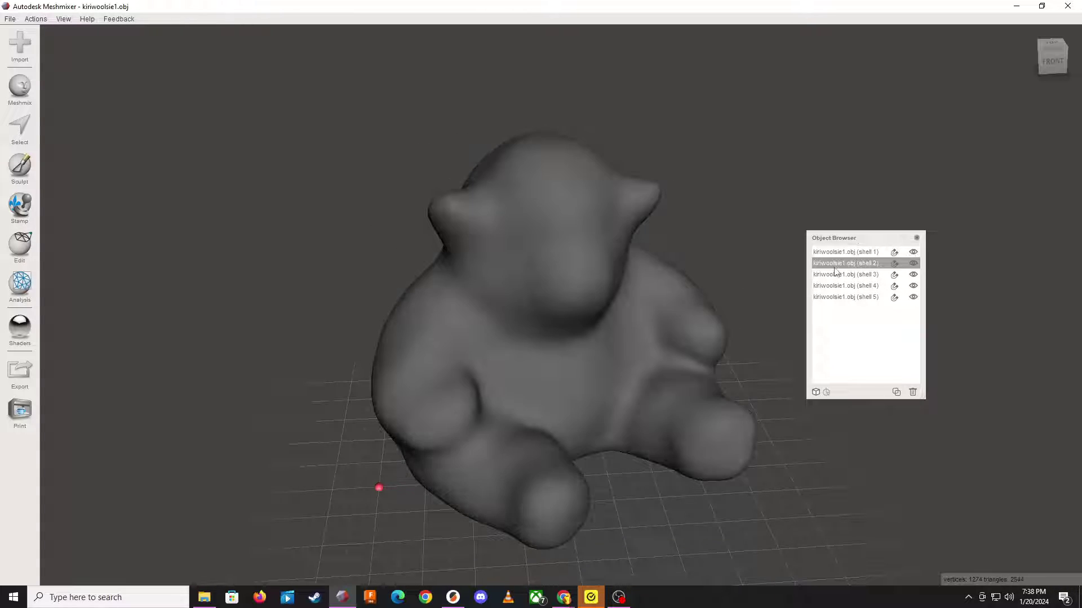
left_click(835, 274)
left_click(835, 297)
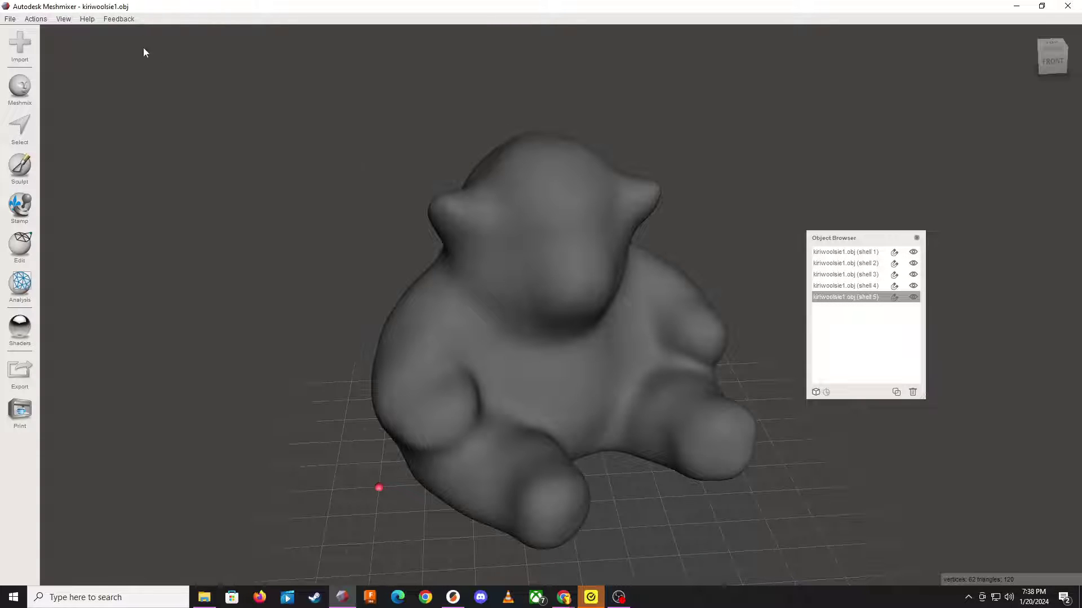
left_click(64, 20)
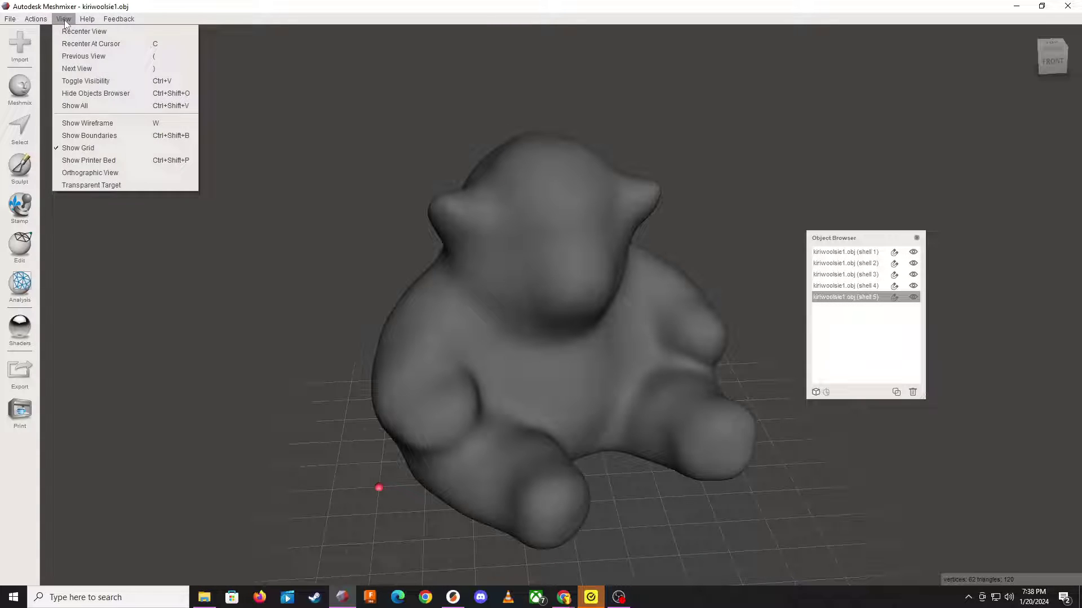
left_click(83, 79)
Step: Select shells 1, 2, 4 and 5 in turn and restore shell 5's visibility
left_click(830, 253)
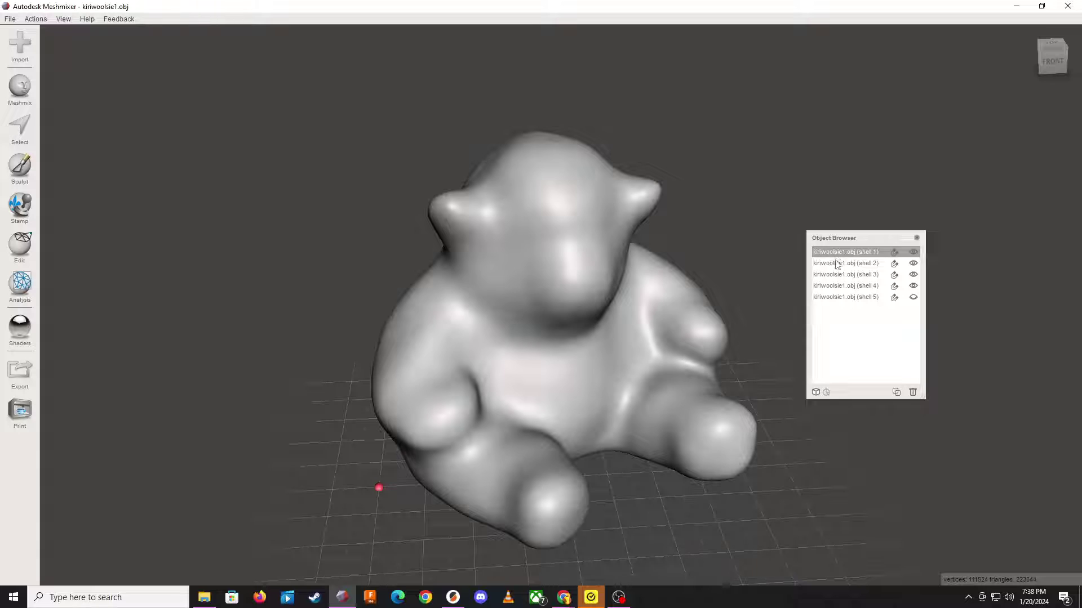
left_click(838, 265)
left_click(838, 286)
left_click(837, 298)
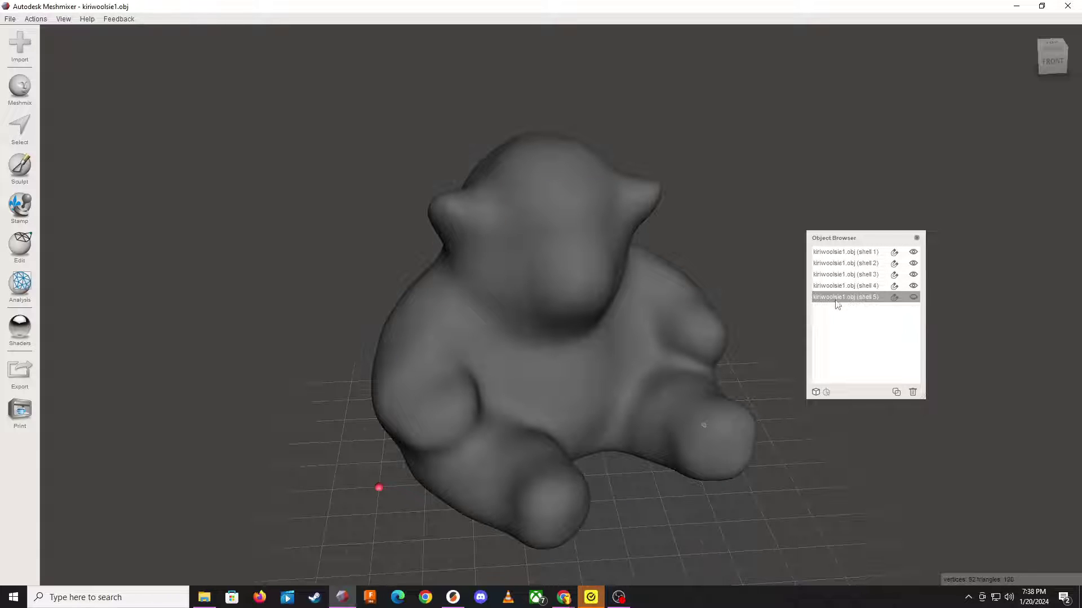
left_click(65, 21)
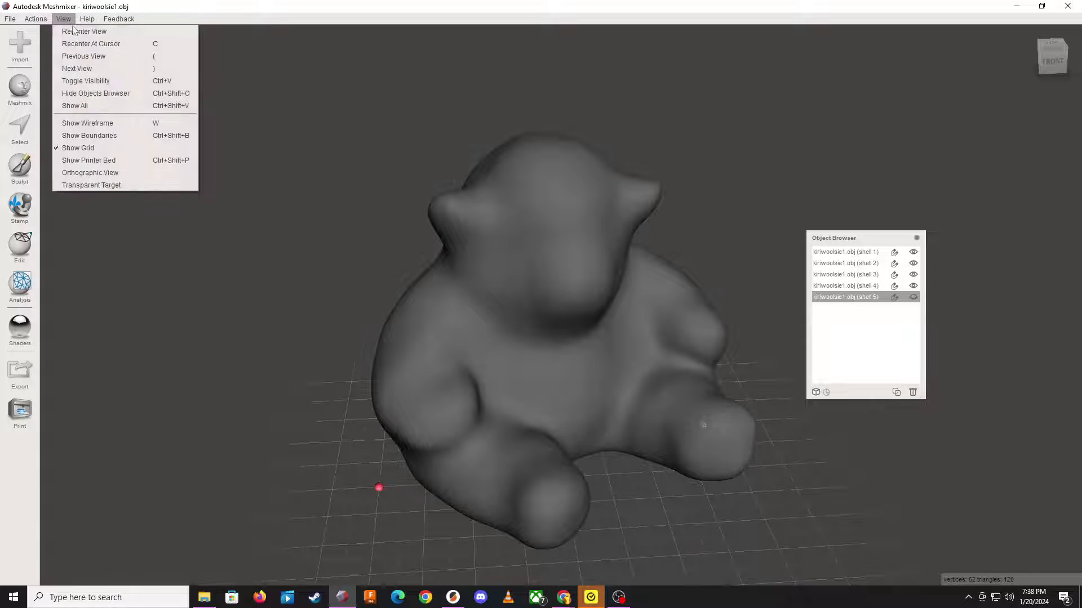
left_click(86, 81)
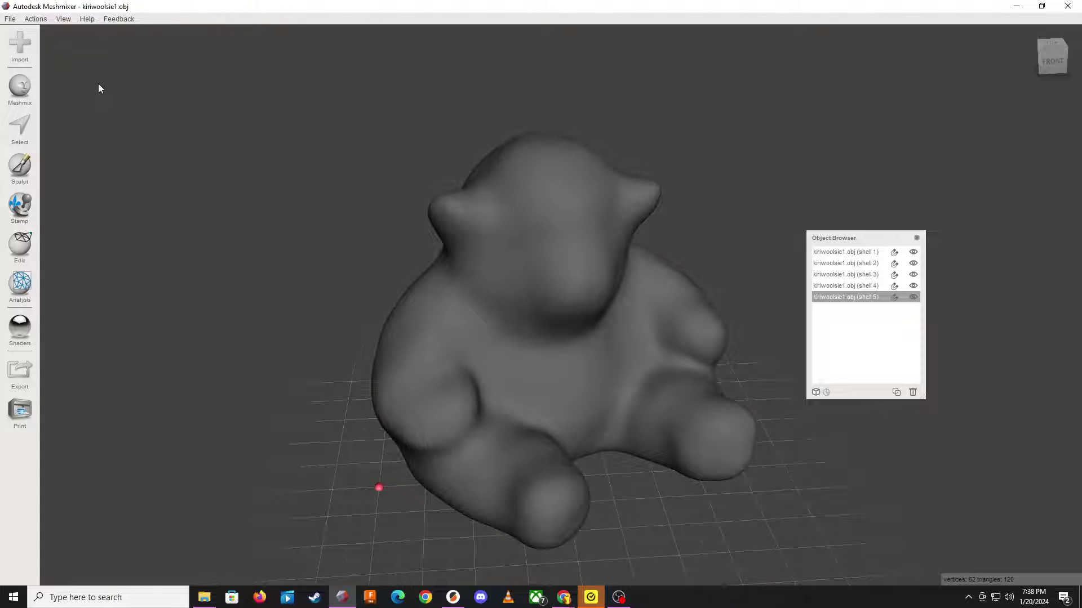
Step: Inspect shells 2 and 3, then delete shell 1, the main bear body
left_click(844, 252)
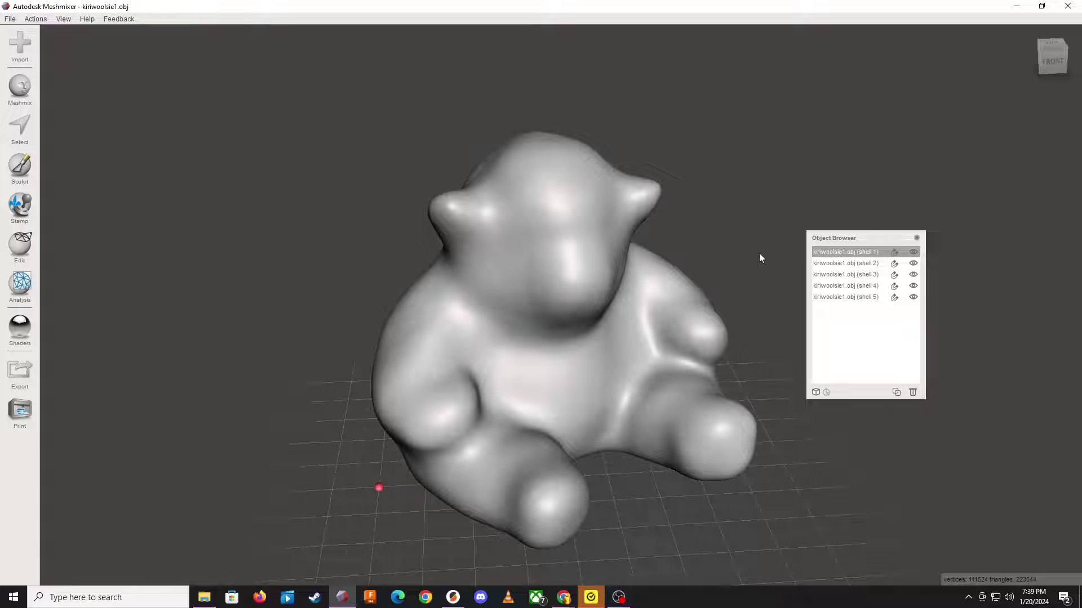
left_click(833, 263)
left_click(832, 275)
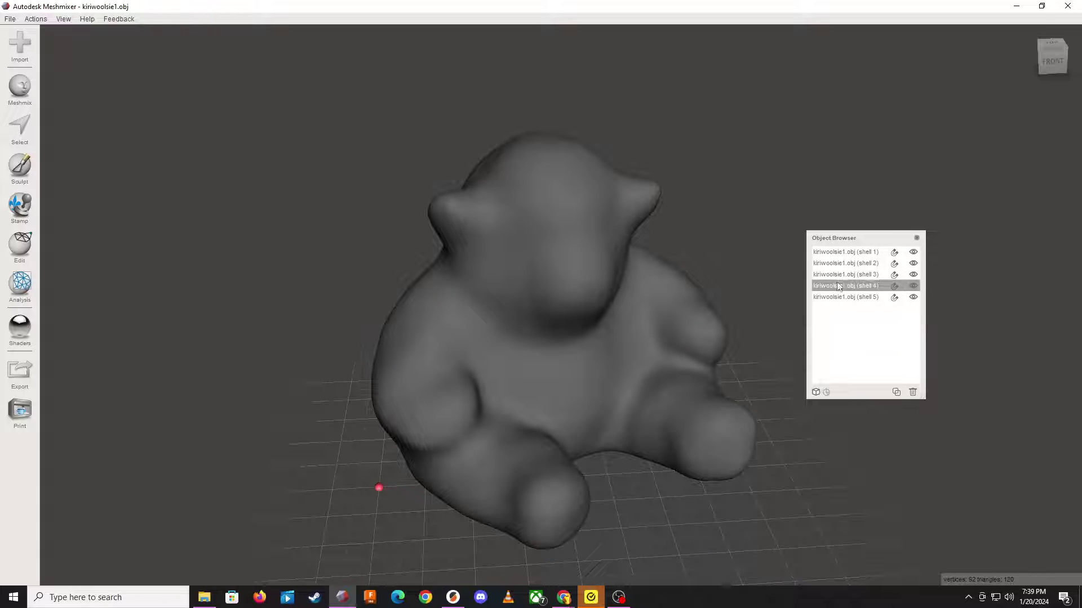
left_click(836, 253)
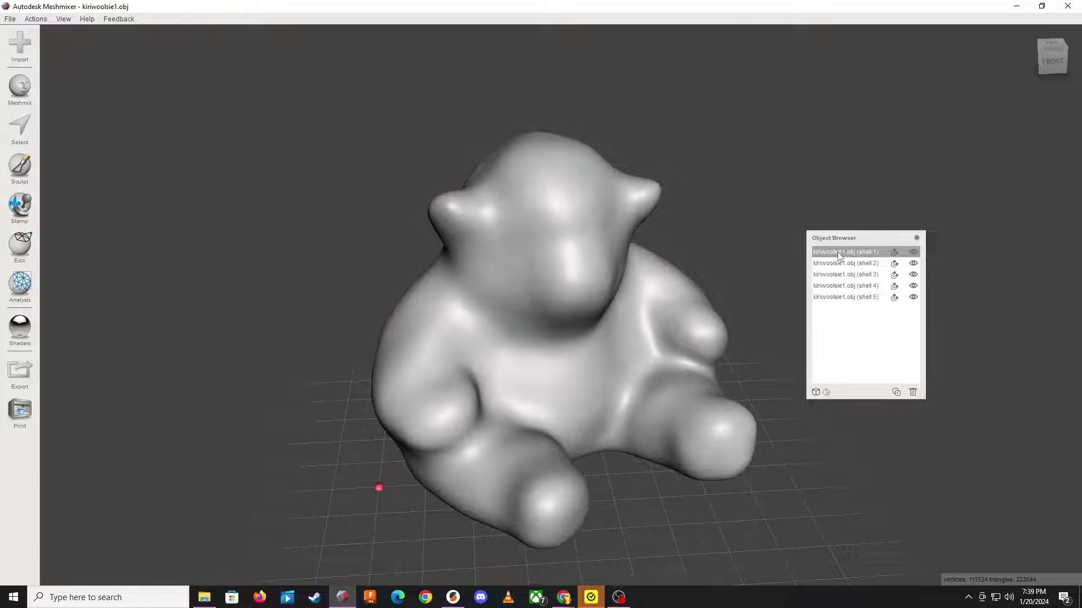
key("Delete")
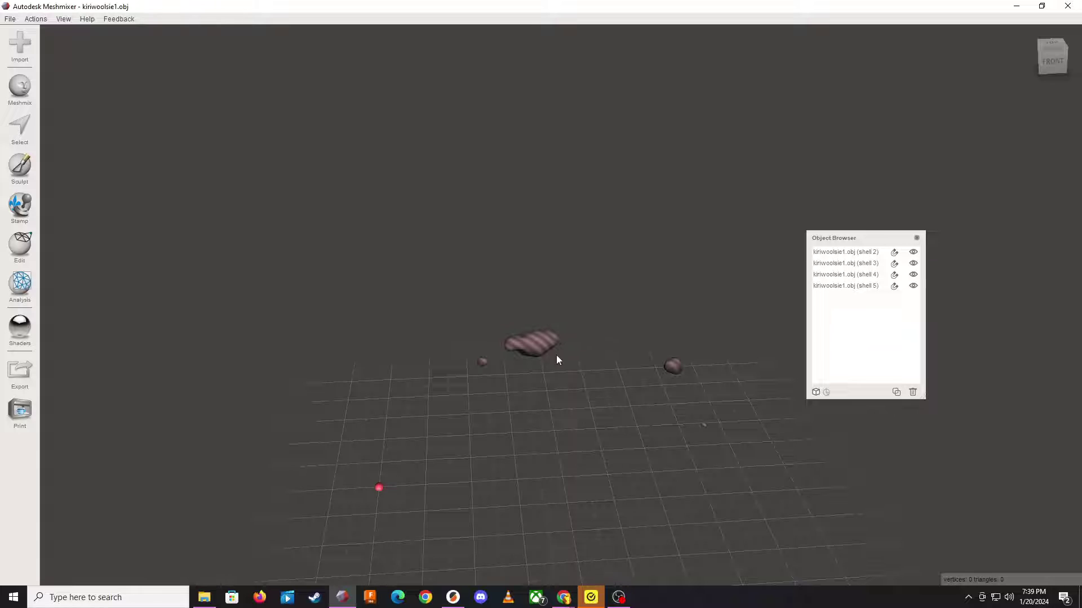
Step: Inspect the remaining small void shells one by one, ending on shell 5
left_click(838, 253)
left_click(838, 264)
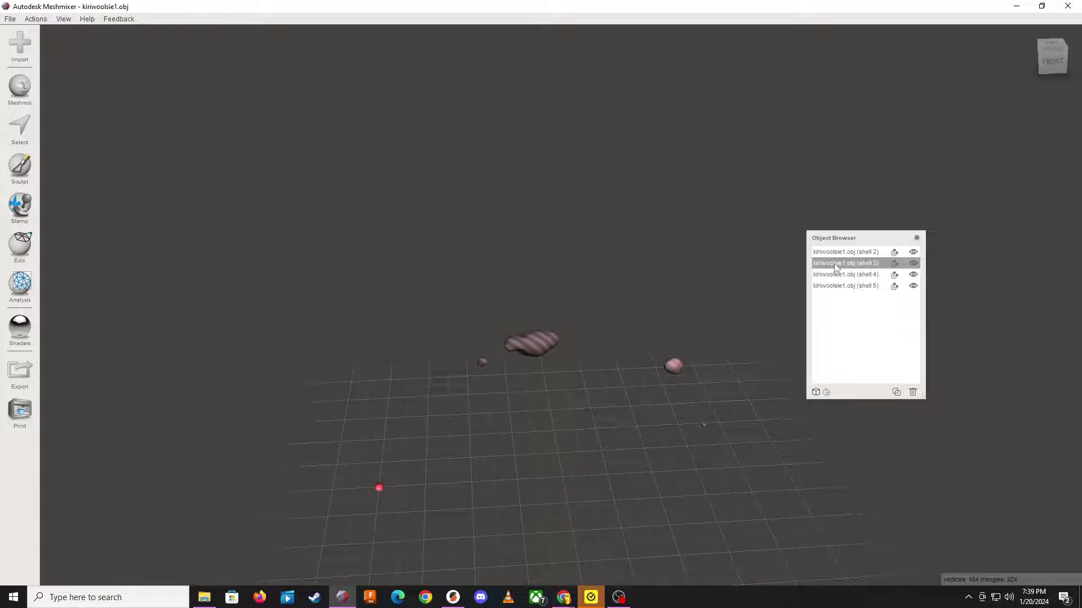
left_click(838, 288)
left_click(837, 278, "shift")
left_click(836, 278)
left_click(834, 265)
left_click(834, 253)
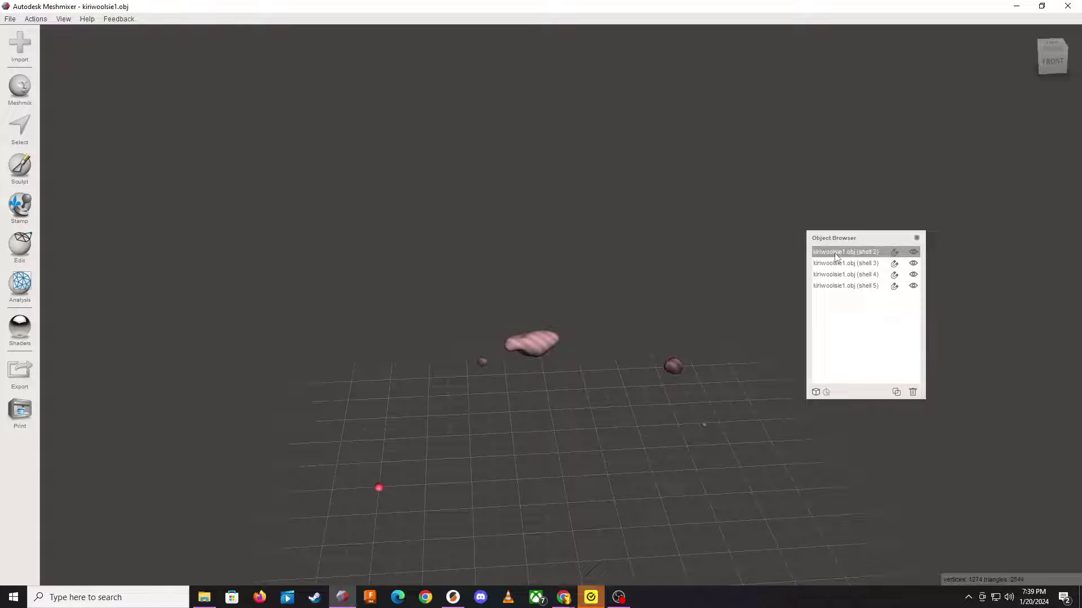
left_click(835, 275)
left_click(837, 287, "shift")
left_click(834, 253)
left_click(829, 263)
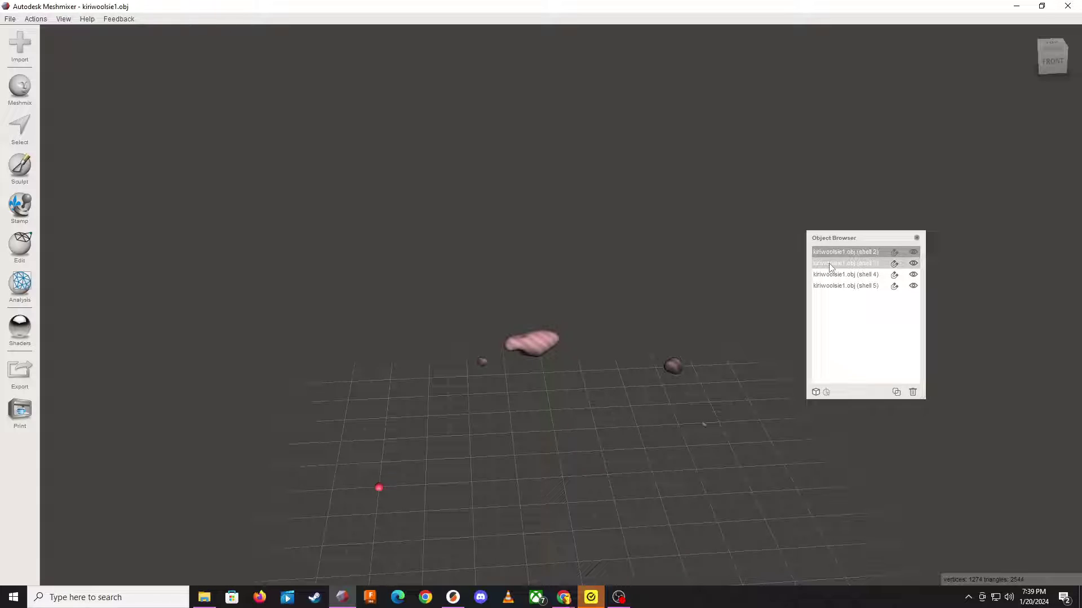
left_click(832, 275)
left_click(832, 288)
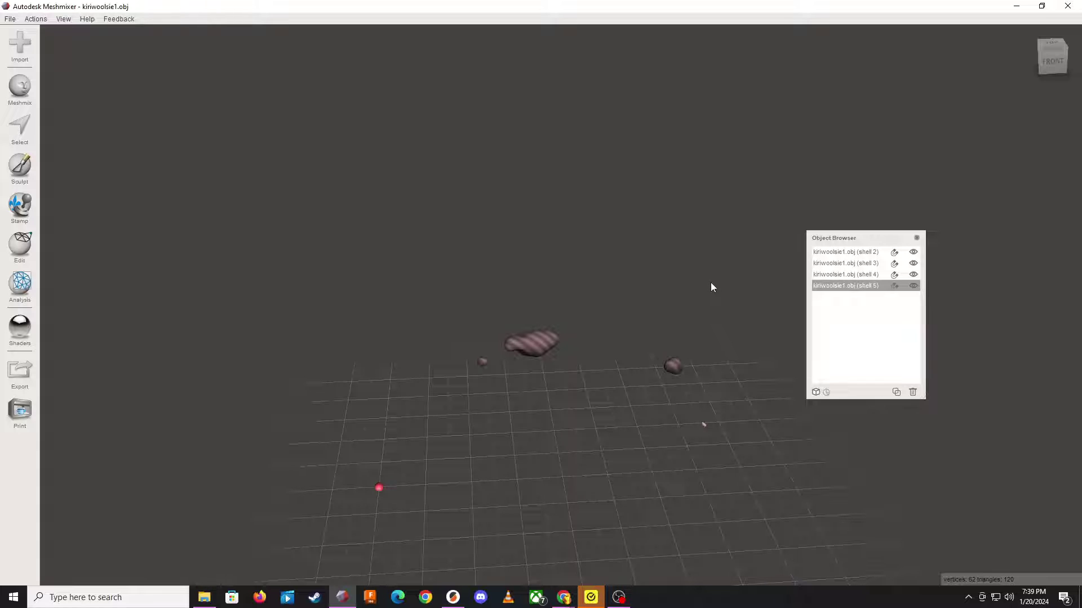
Step: Deselect all shells, check the bear body and voids, and delete void shell 2
left_click(827, 323)
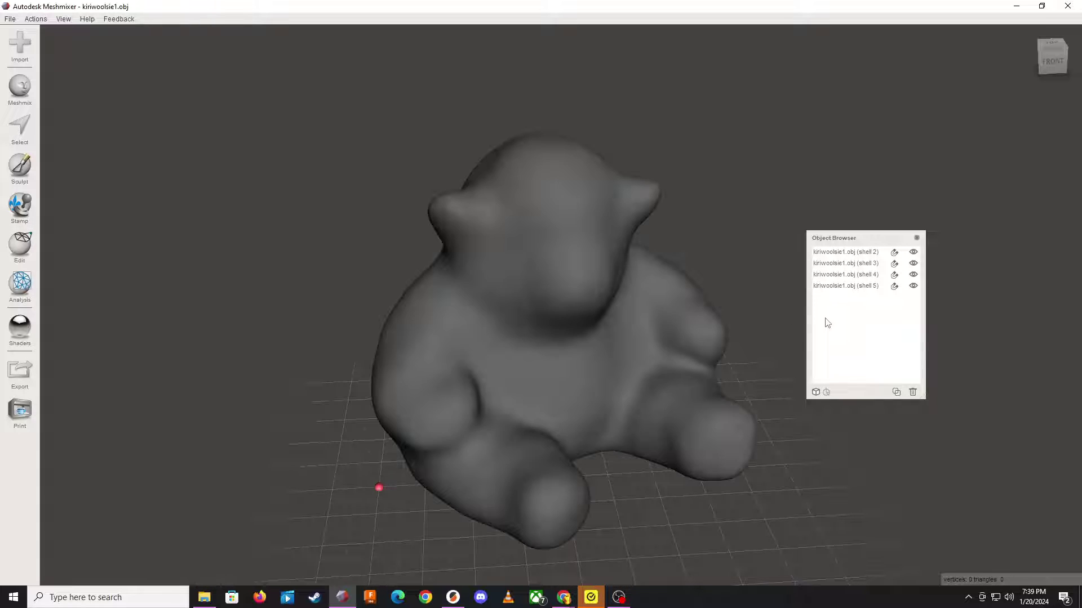
left_click(827, 254)
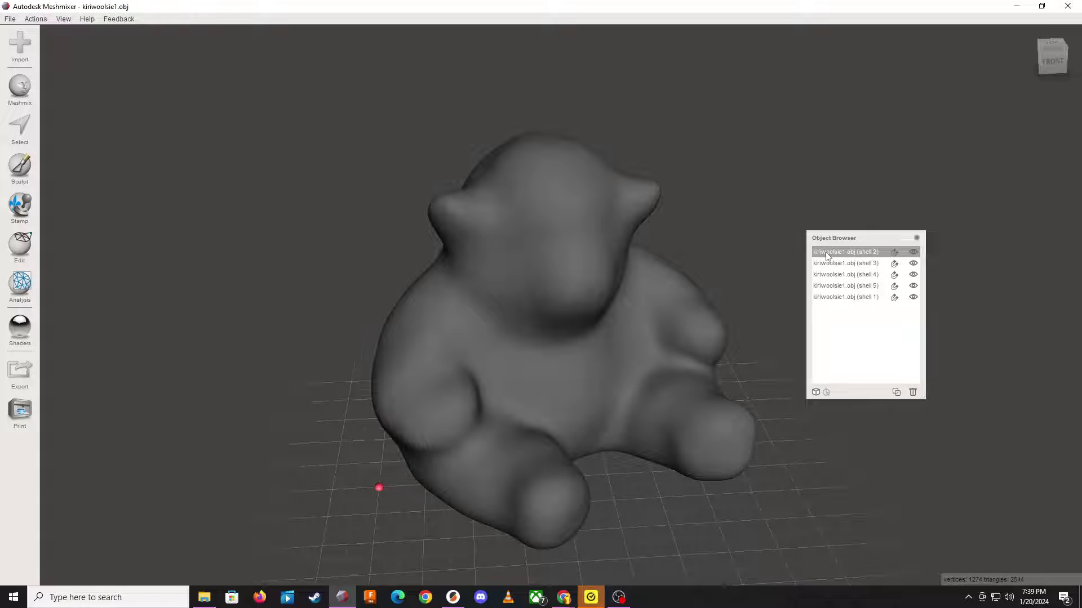
left_click(846, 299)
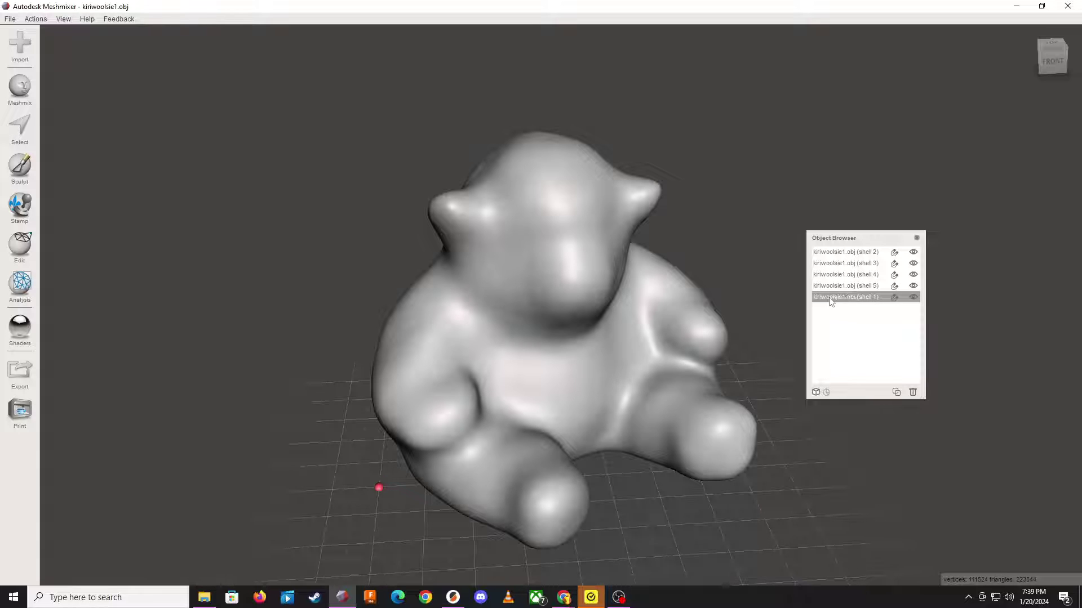
left_click(840, 284)
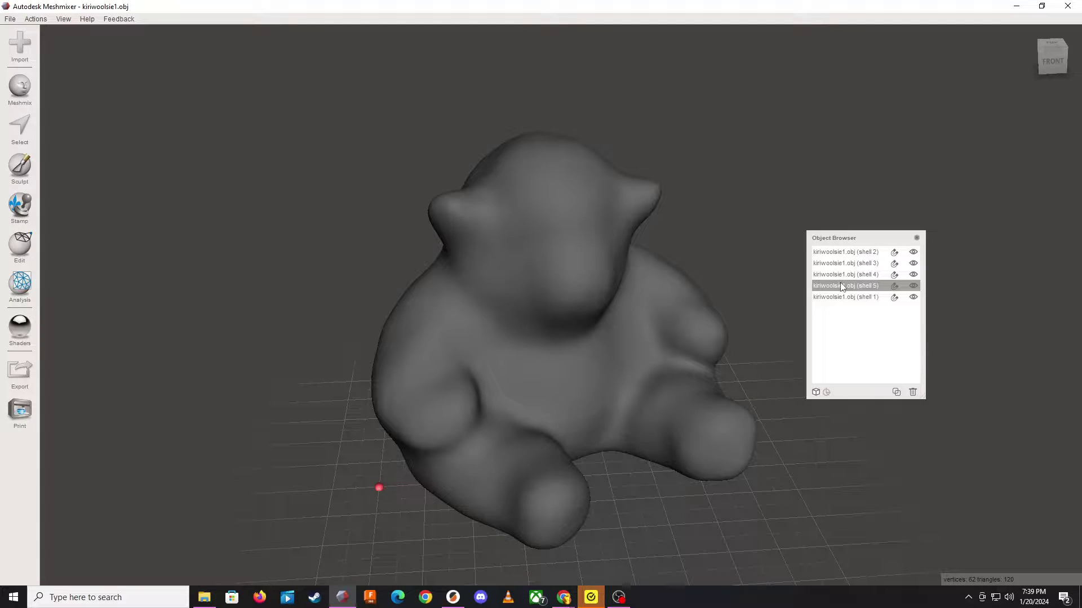
left_click(833, 261)
left_click(831, 253)
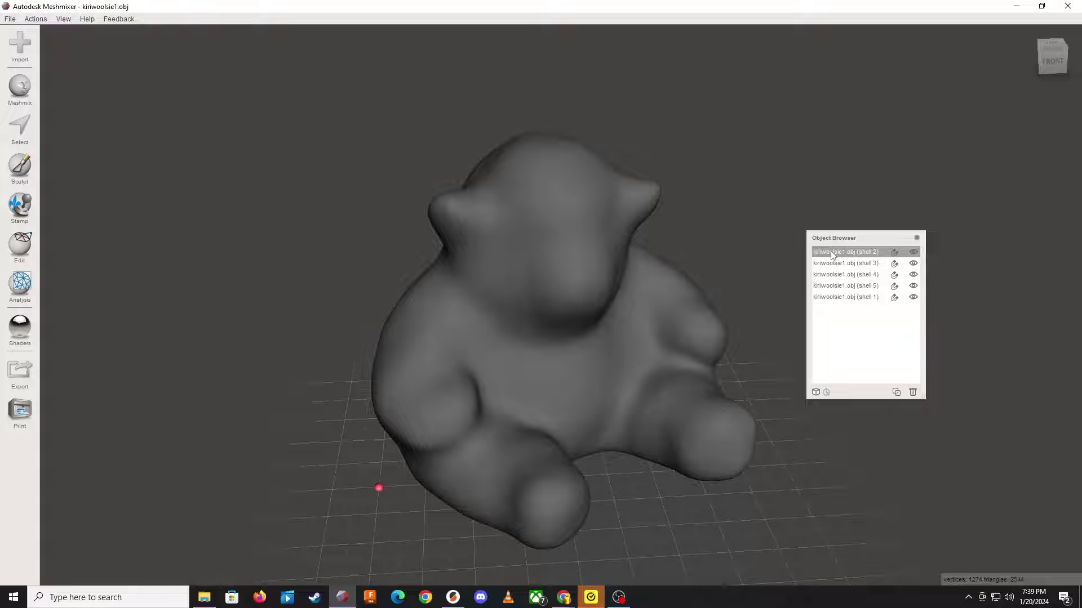
key("Delete")
Step: Delete void shells 3, 4 and 5, leaving only the bear body shell selected
left_click(832, 254)
key("Delete")
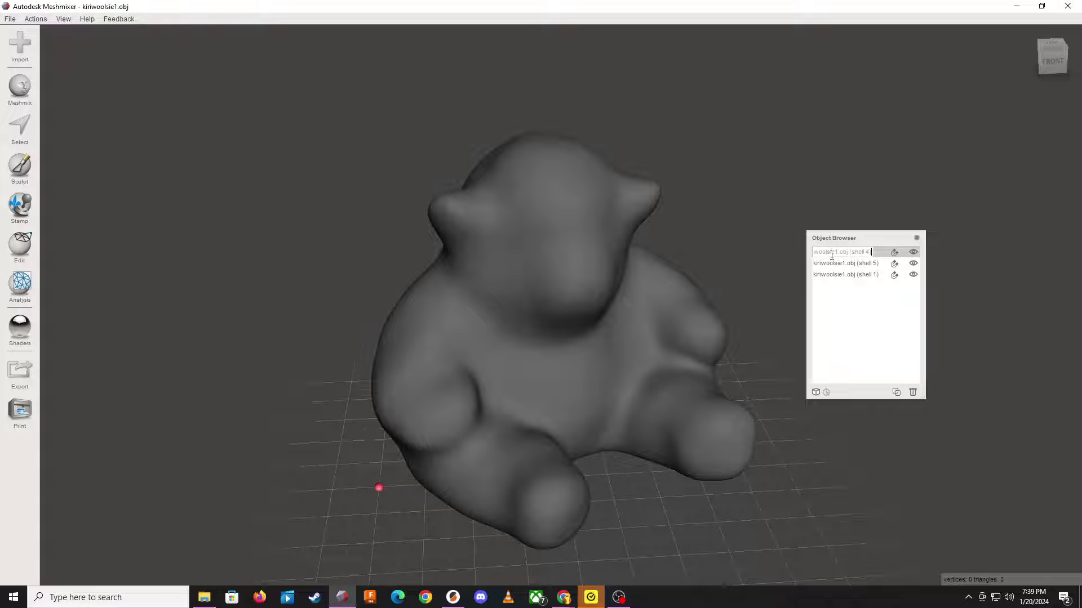
left_click(832, 254)
key("Delete")
left_click(834, 254)
key("Delete")
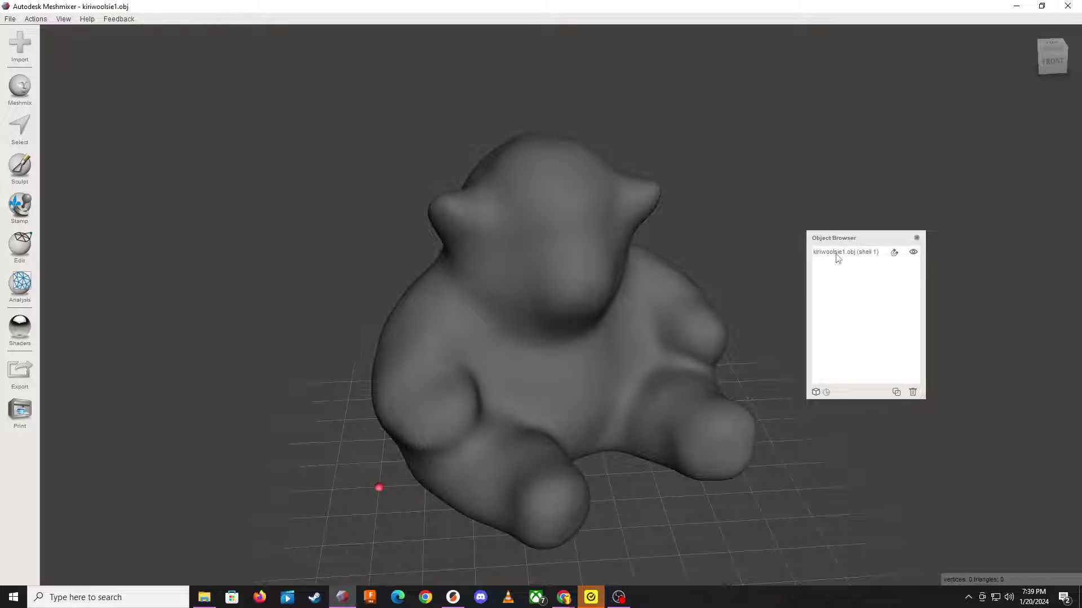
left_click(832, 254)
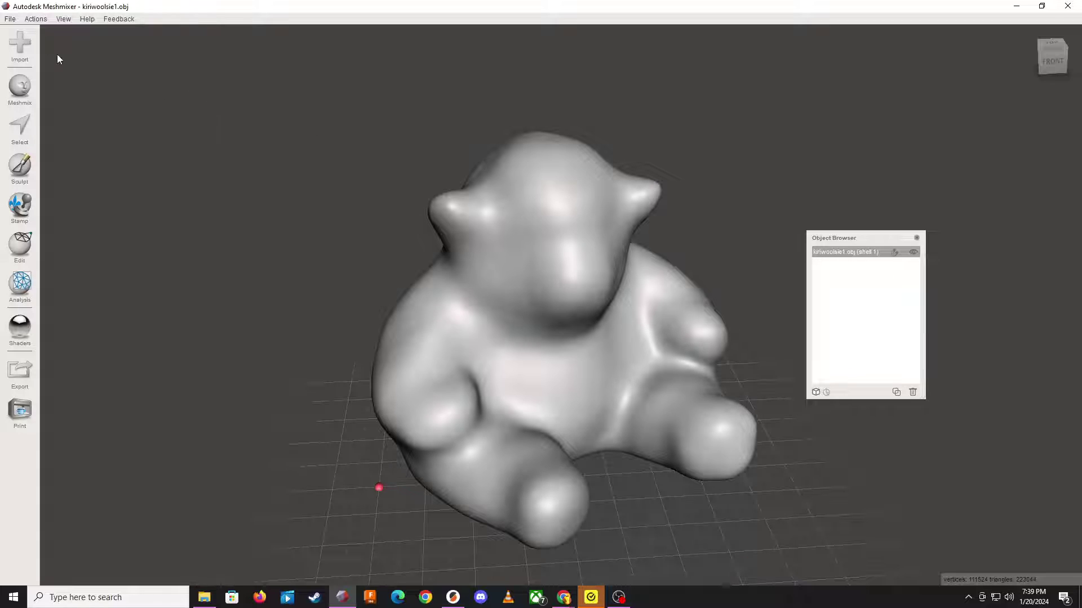
Step: Export the cleaned bear mesh as woolsie5 in OBJ format
left_click(10, 19)
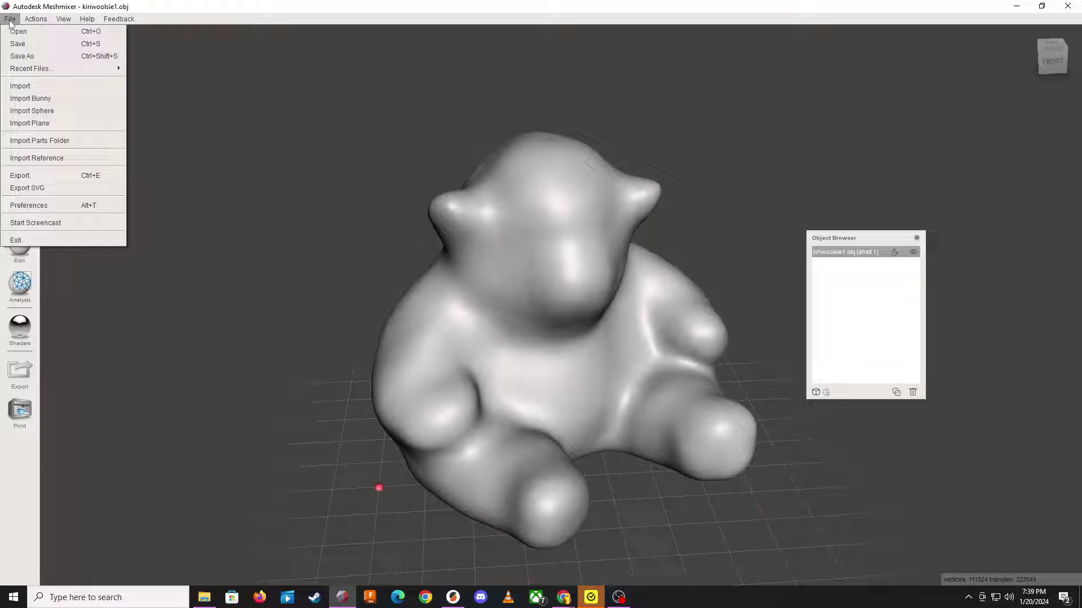
left_click(44, 177)
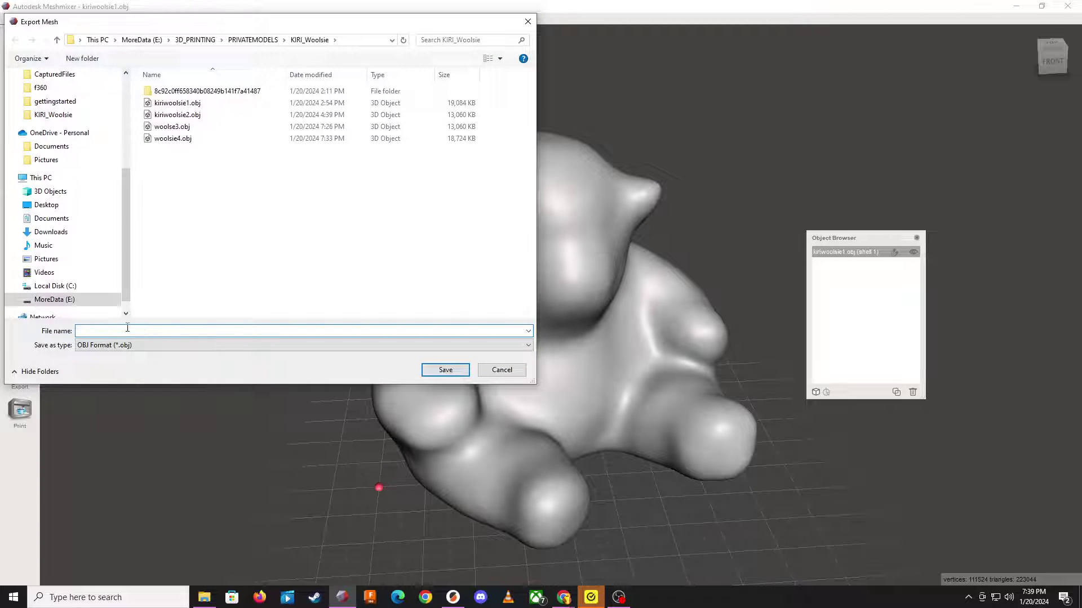
type("woolsi")
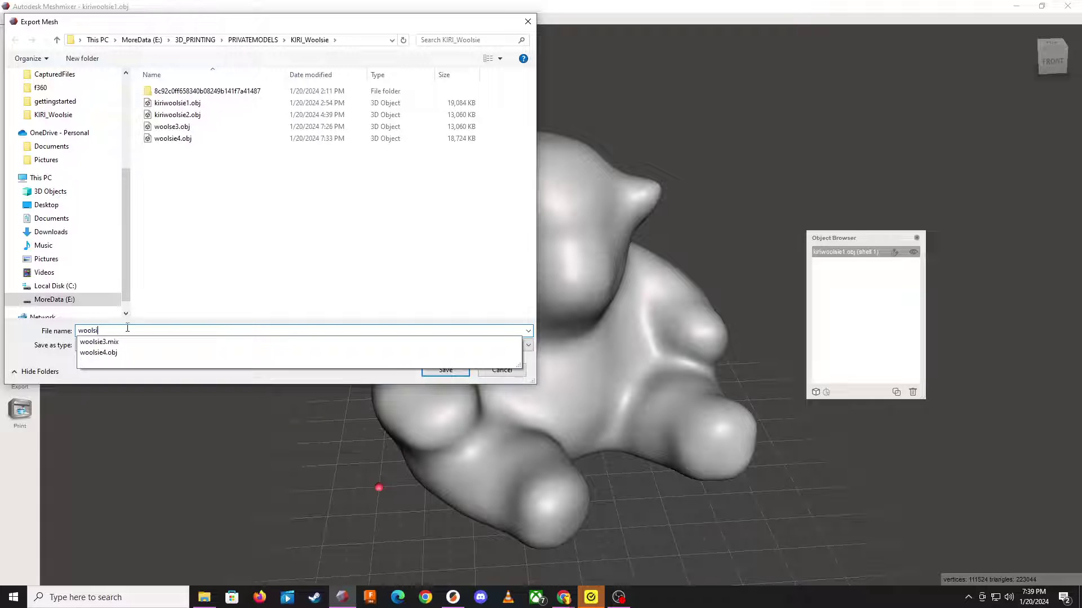
type("e5")
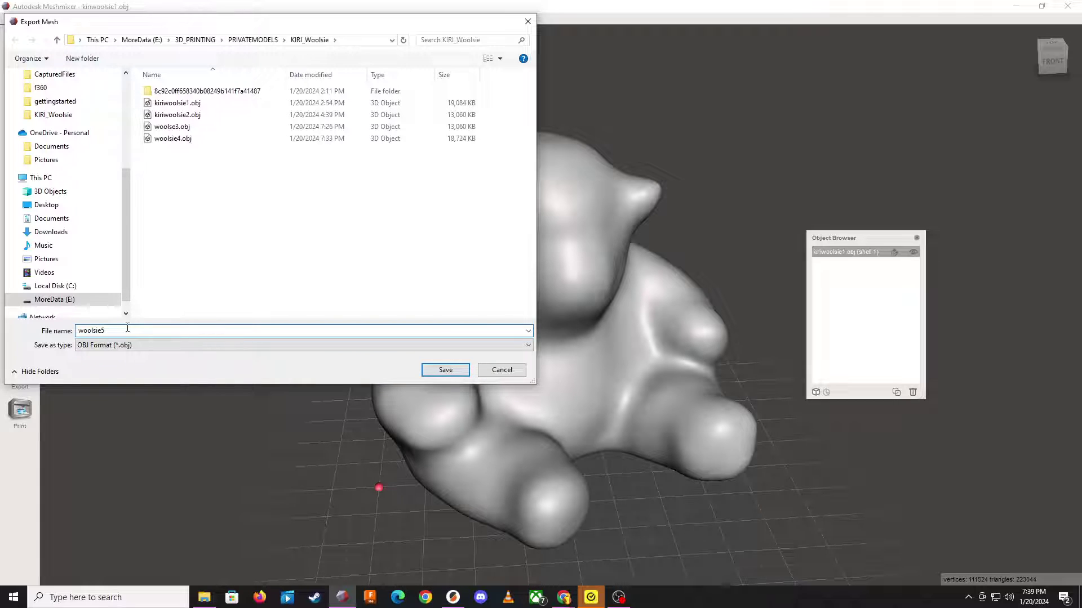
key("Return")
Step: Import woolsie5.obj onto the PrusaSlicer plate, accepting conversion from inches
left_click(454, 602)
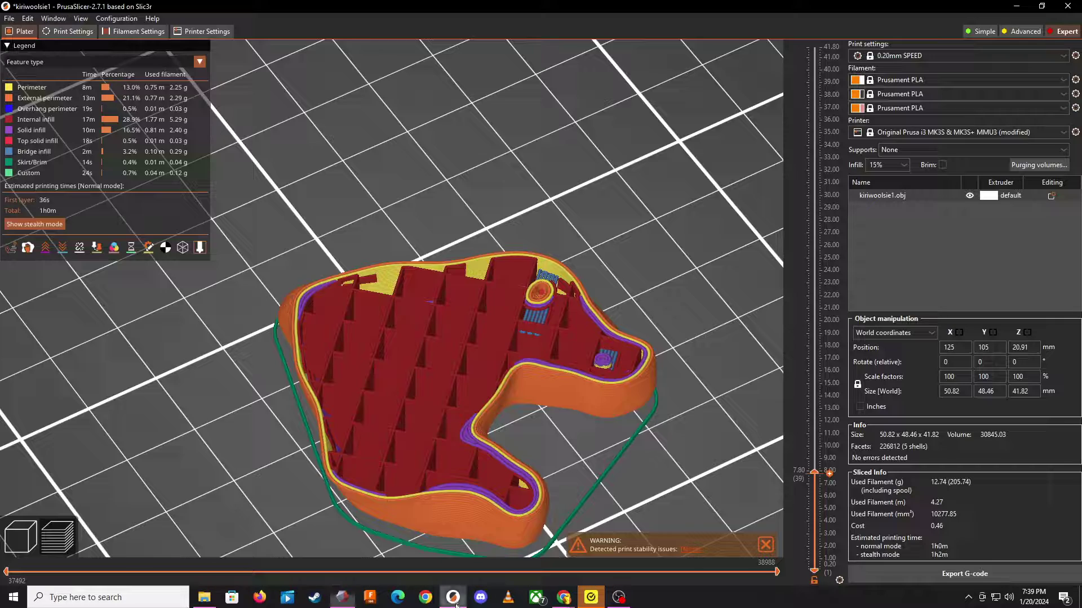
left_click(28, 527)
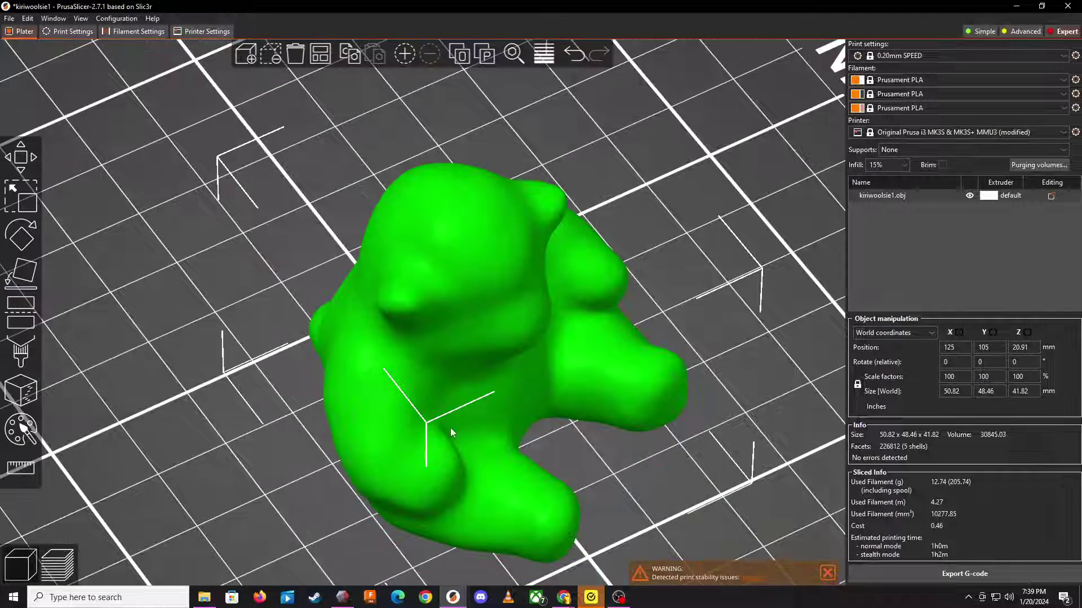
left_click(10, 19)
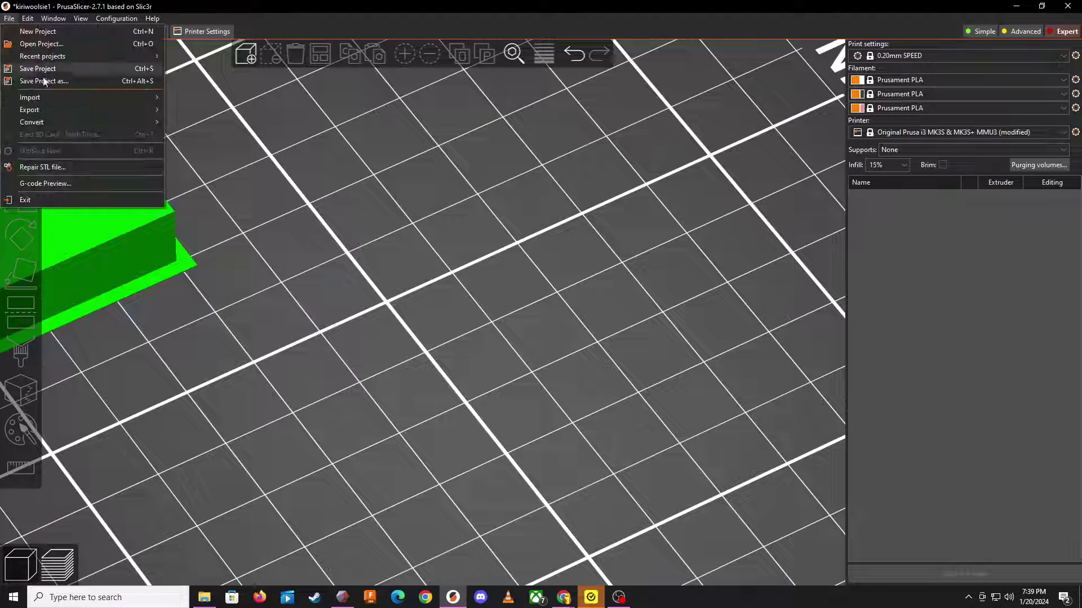
mouse_move(54, 105)
left_click(206, 99)
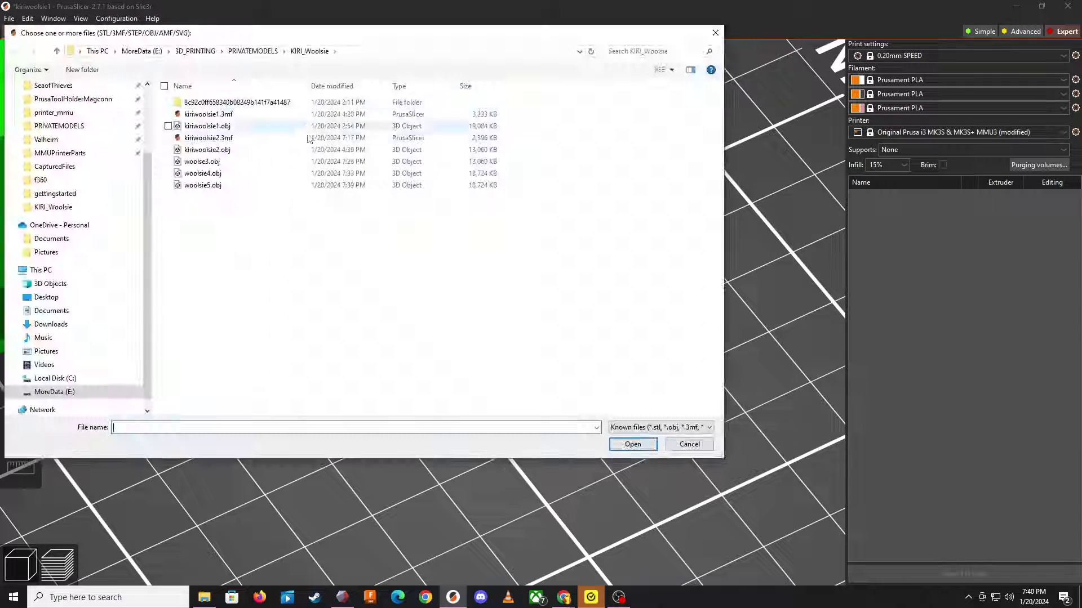
left_click(202, 185)
left_click(633, 445)
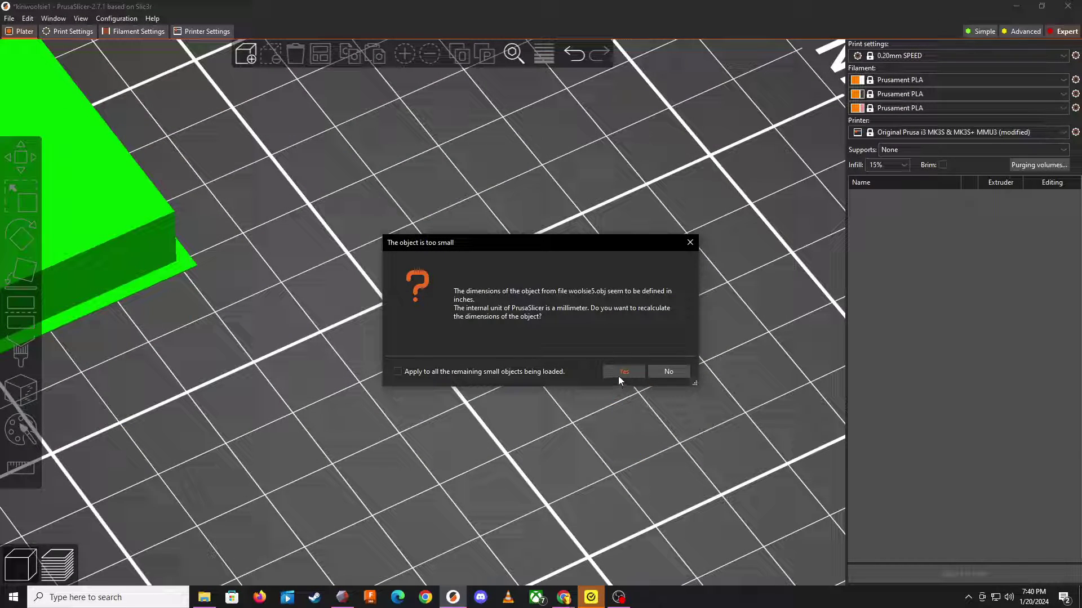
left_click(622, 373)
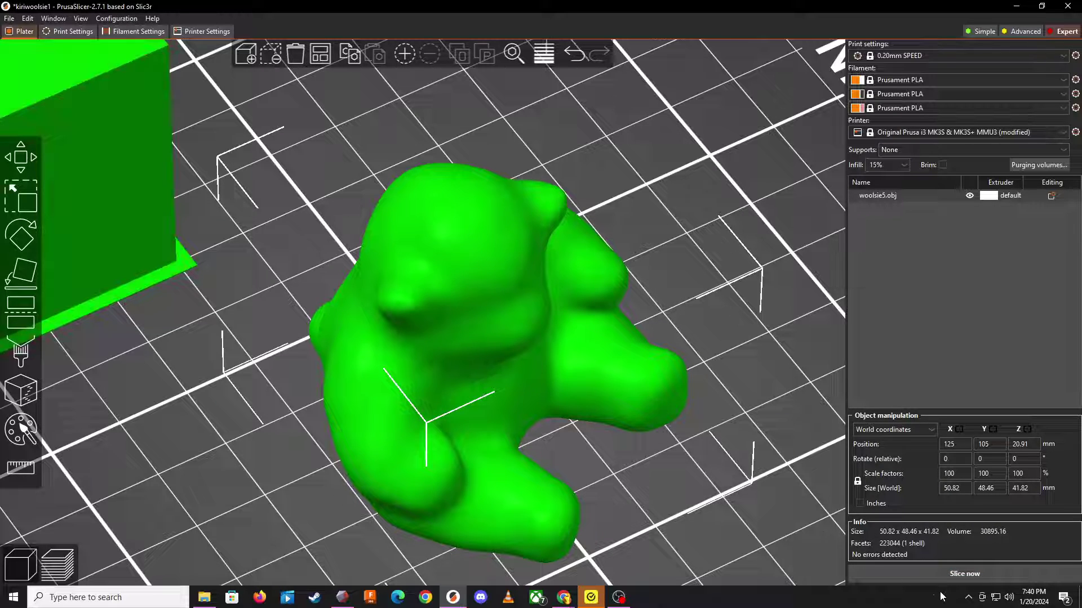
Step: Slice woolsie5.obj and sweep the layer slider down to 5.80 mm to check the void-free infill
left_click(950, 577)
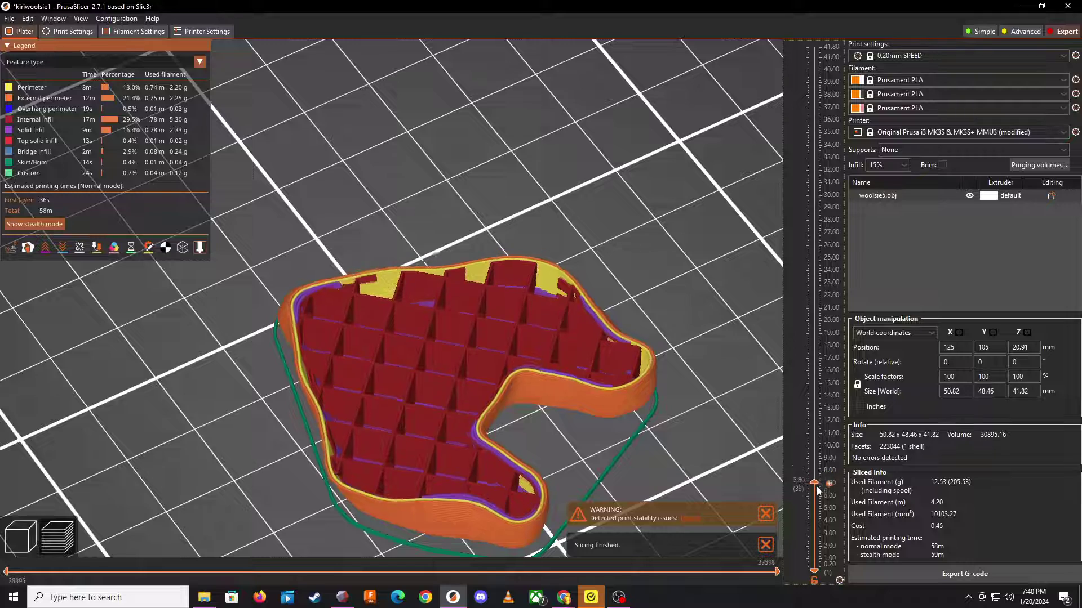
left_click_drag(819, 490, 781, 266)
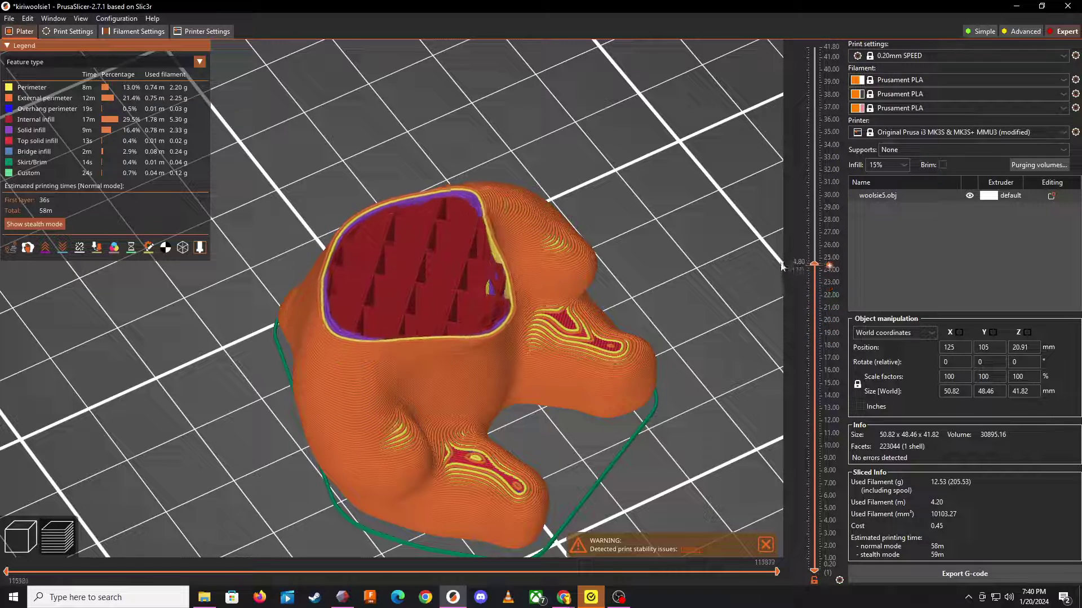
left_click_drag(754, 153, 753, 232)
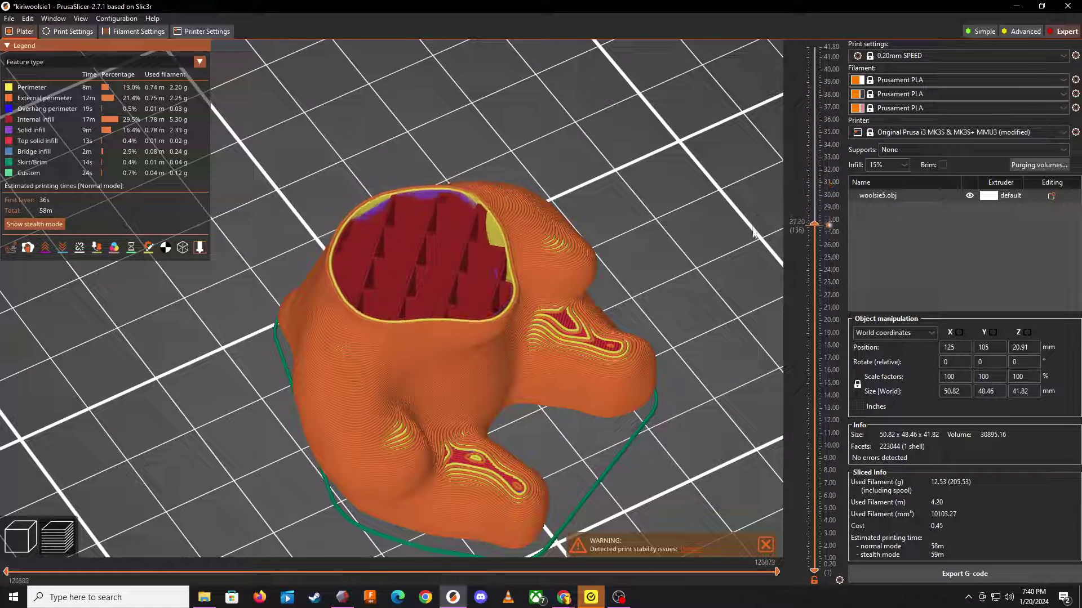
left_click_drag(753, 304, 695, 332)
left_click_drag(695, 194, 682, 176)
left_click_drag(673, 291, 665, 505)
left_click_drag(656, 274, 671, 251)
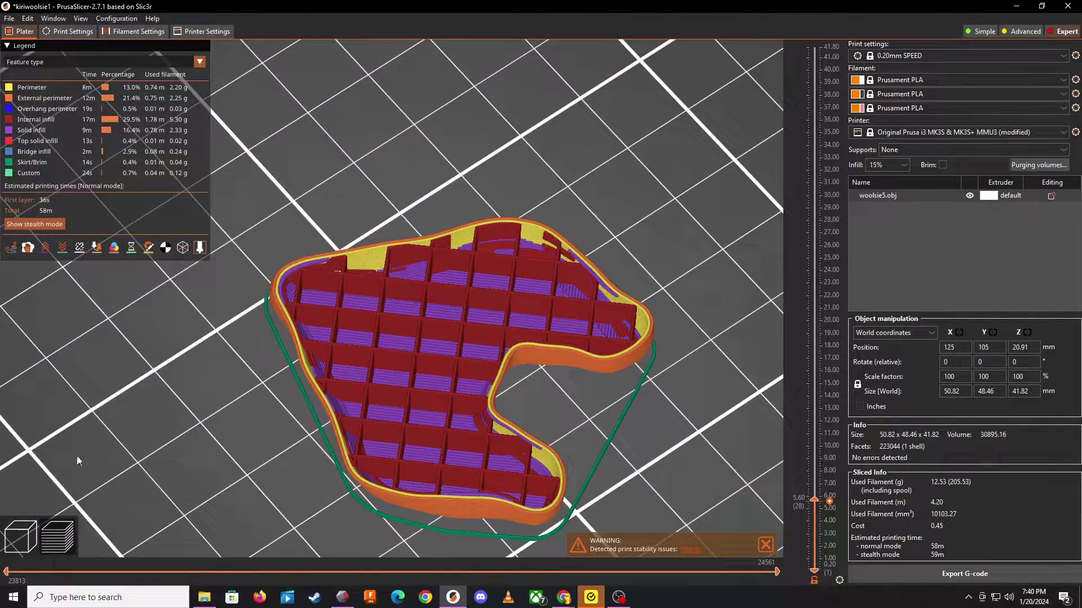